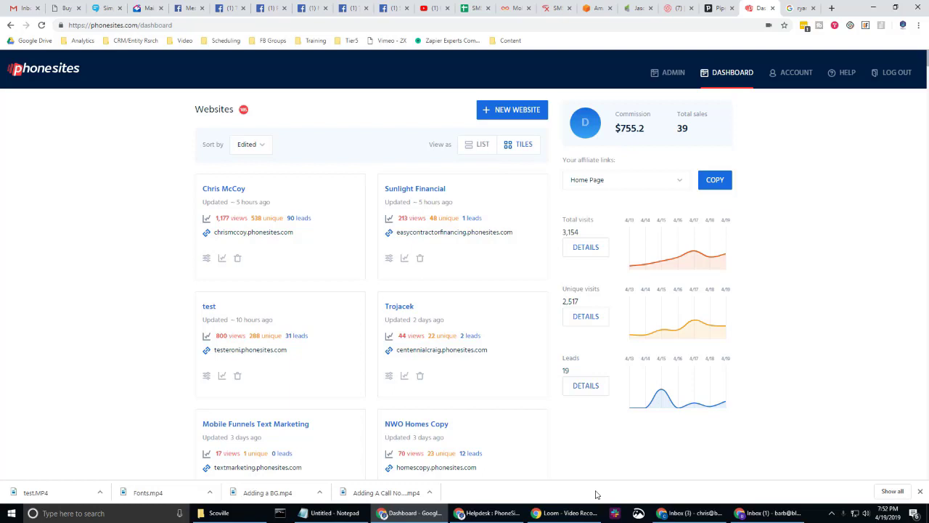
Create a new website named 'Carousel Demo' on the subdomain carouseldemo
left_click(513, 111)
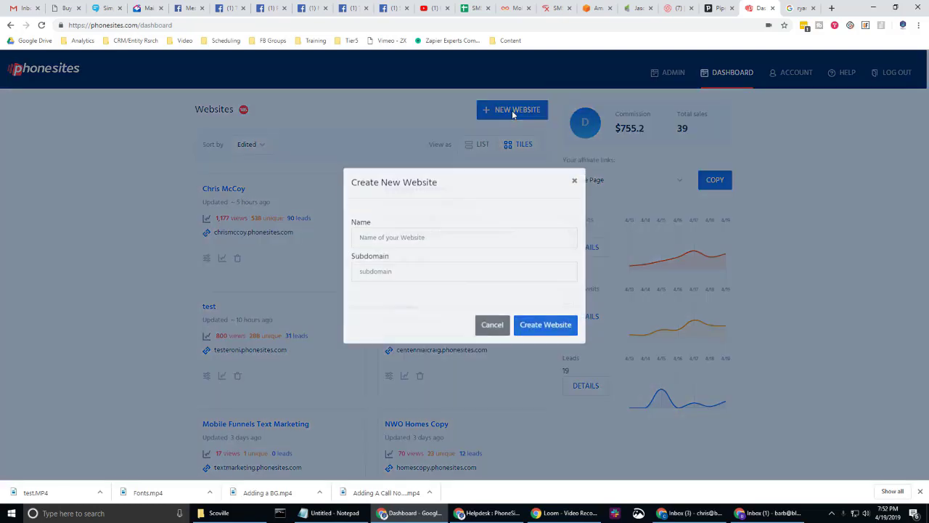
left_click(431, 245)
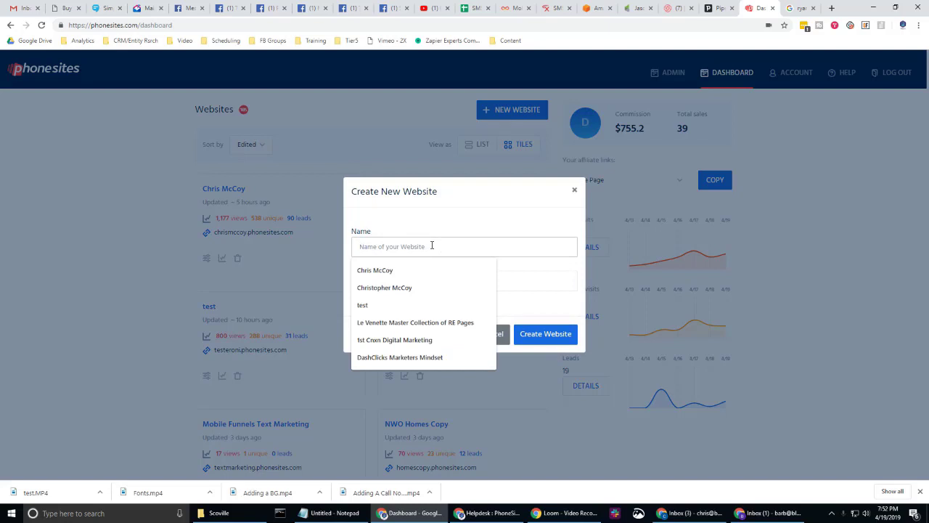
type("Carousel ")
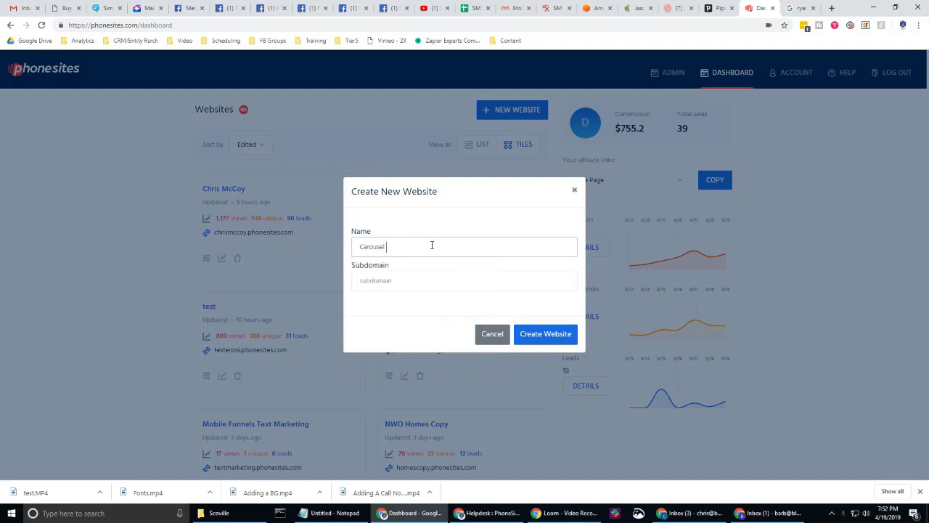
type("Demo")
left_click(425, 280)
type("carousel")
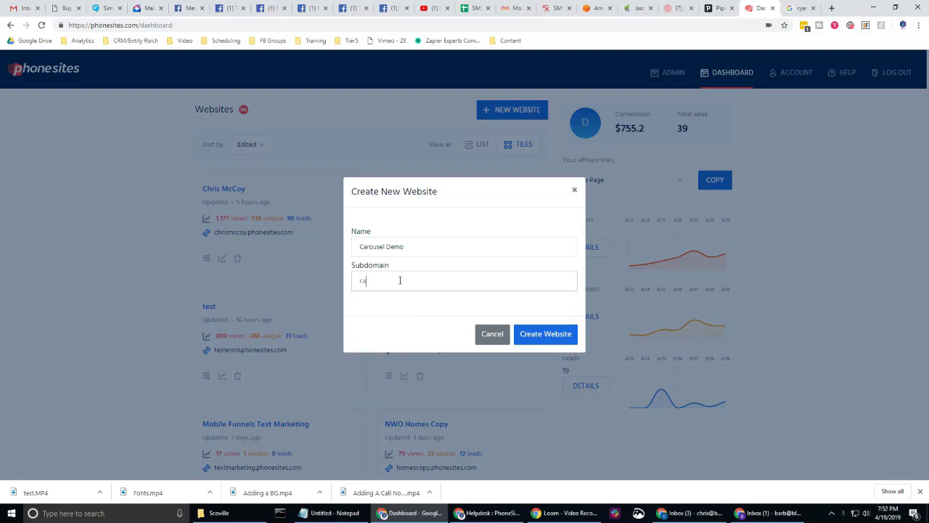
type("demo")
left_click(532, 343)
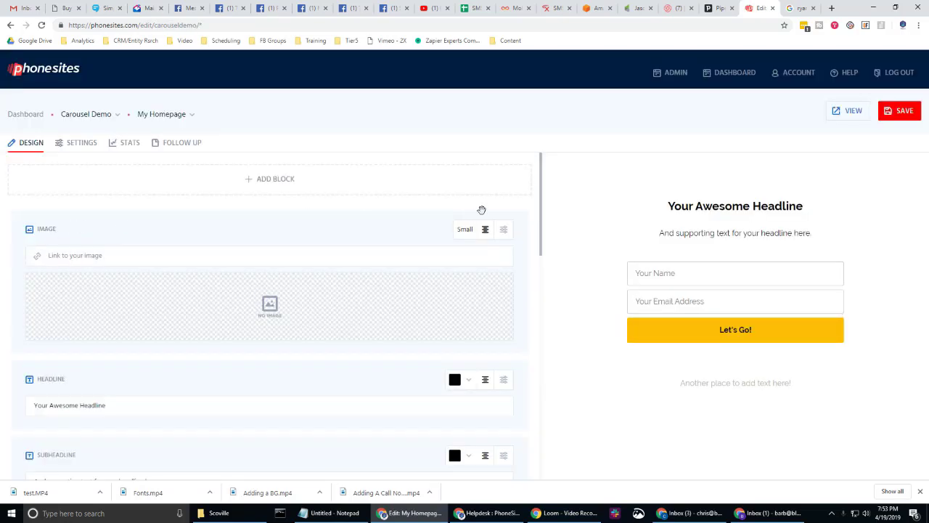
Delete the empty image block and retitle the headline 'My Awesome Carousel Demo'
left_click(243, 248)
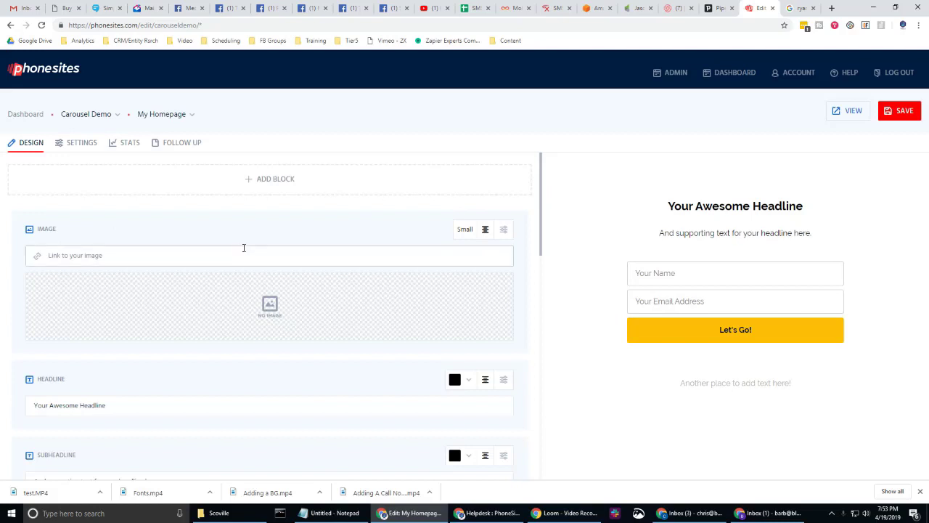
left_click(504, 231)
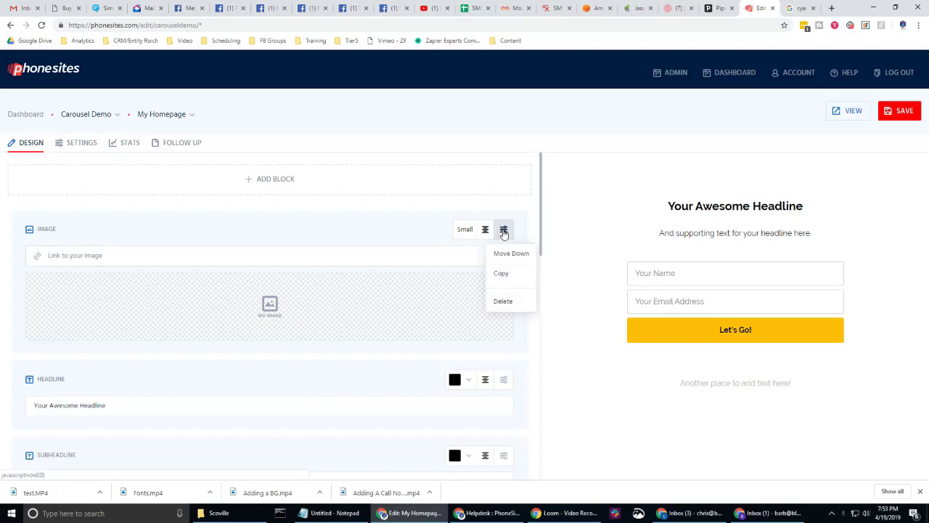
left_click(502, 301)
left_click_drag(249, 262, 1, 246)
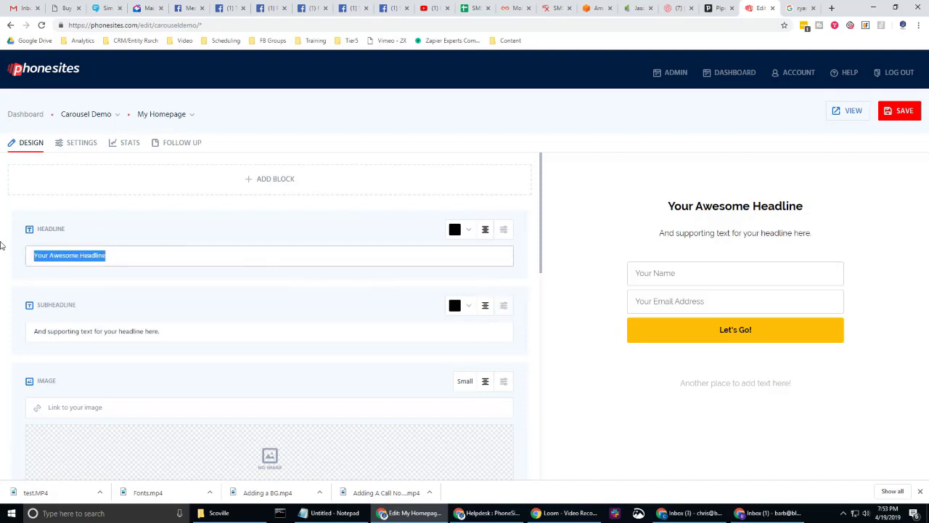
type("My")
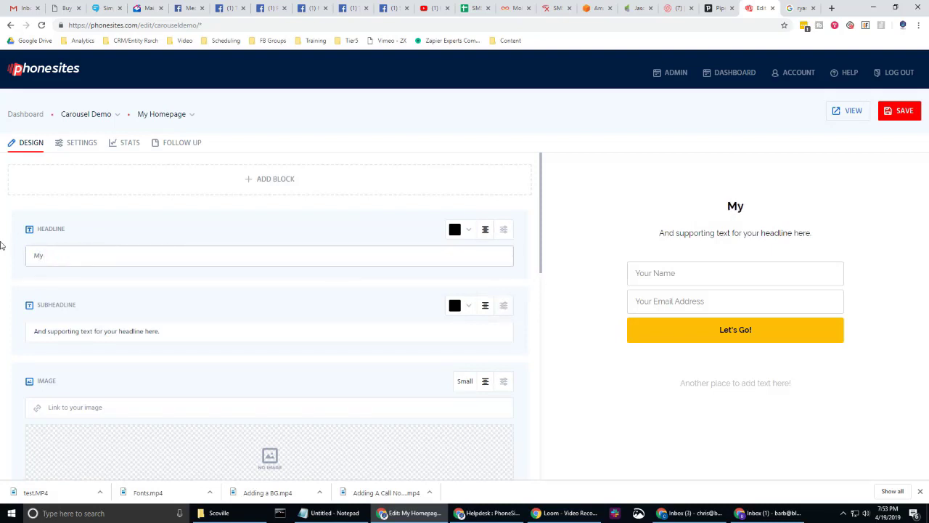
type(" Awesome Caro")
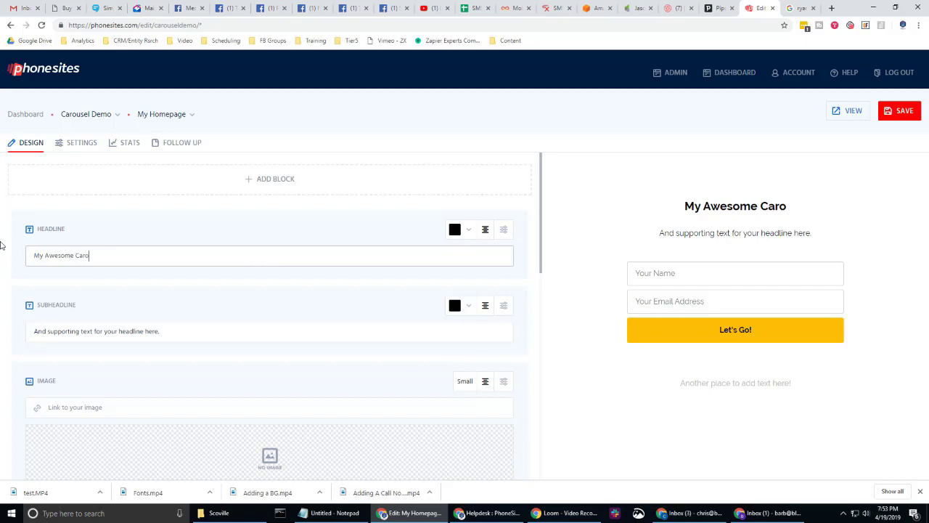
type("usel Demo")
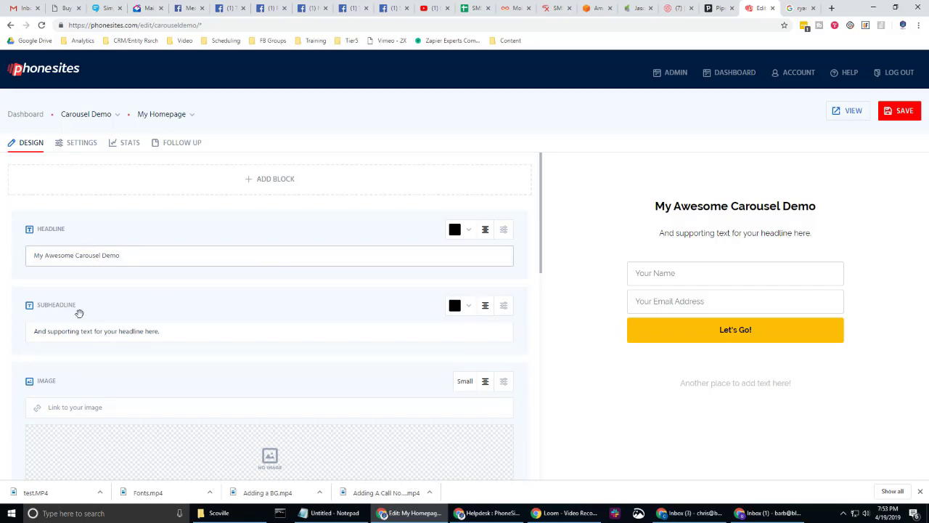
Copy the carousel style and script code from Notepad into the page's Custom Code field
left_click(67, 143)
scroll(54, 342, "down", 4)
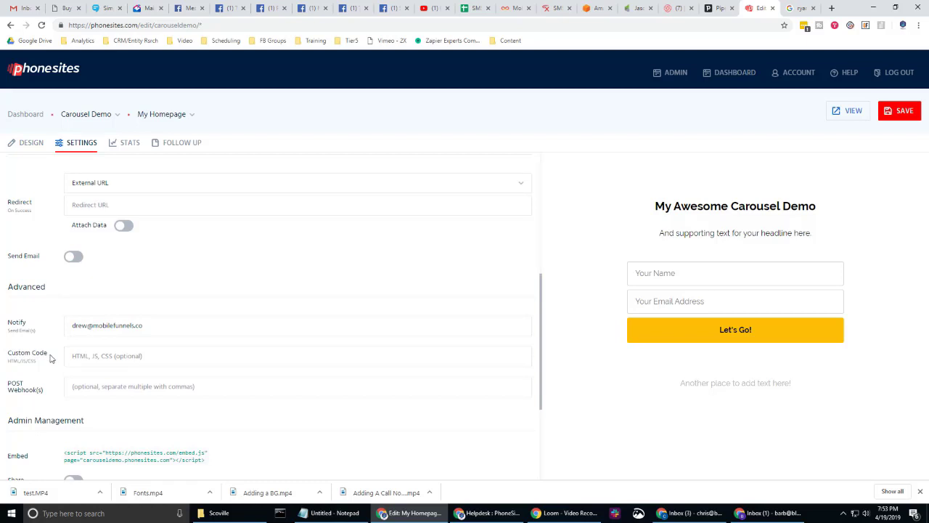
left_click(325, 513)
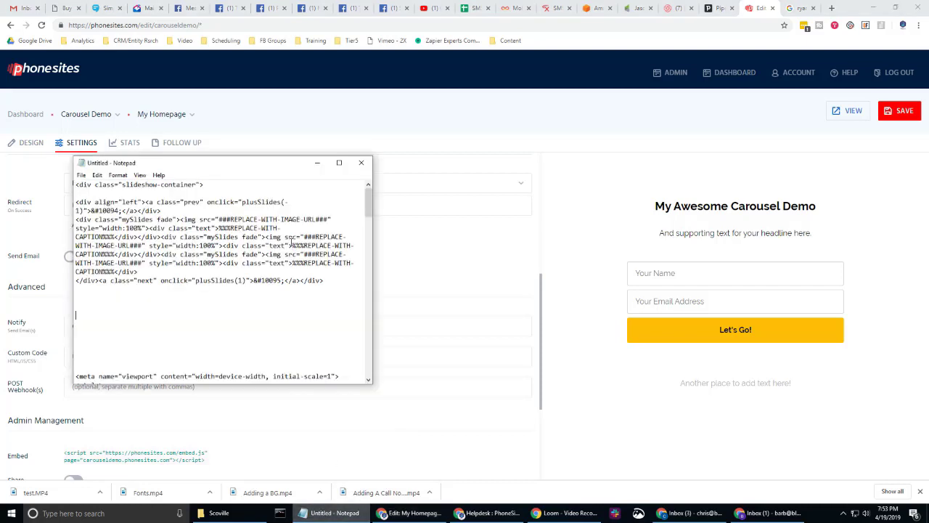
scroll(265, 307, "down", 6)
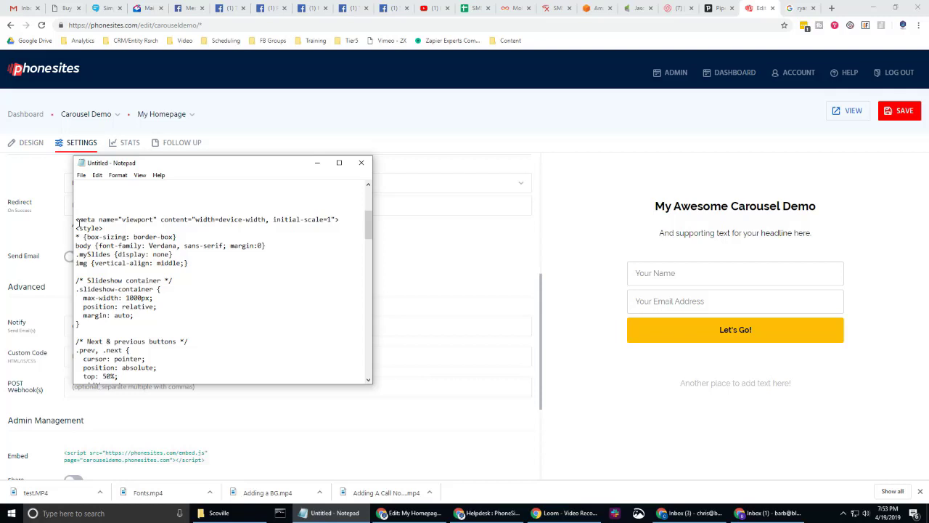
left_click_drag(76, 219, 206, 428)
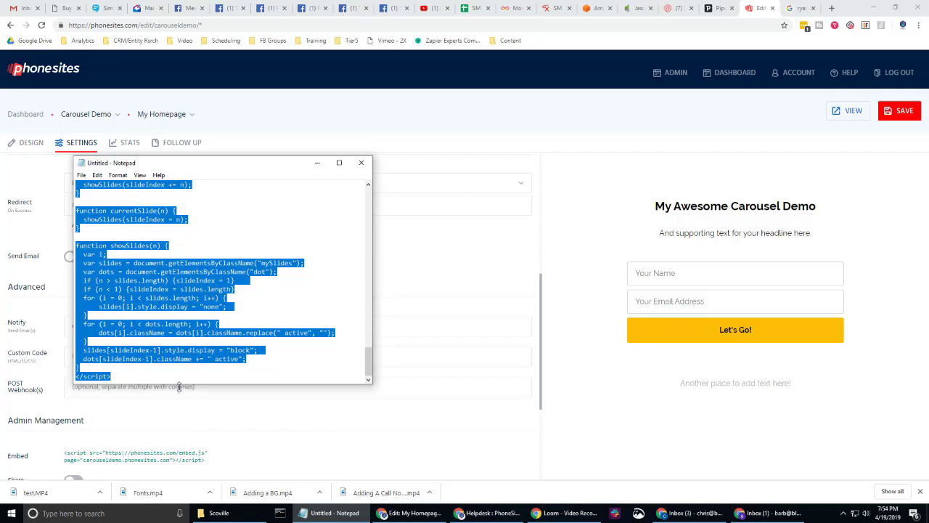
left_click(316, 163)
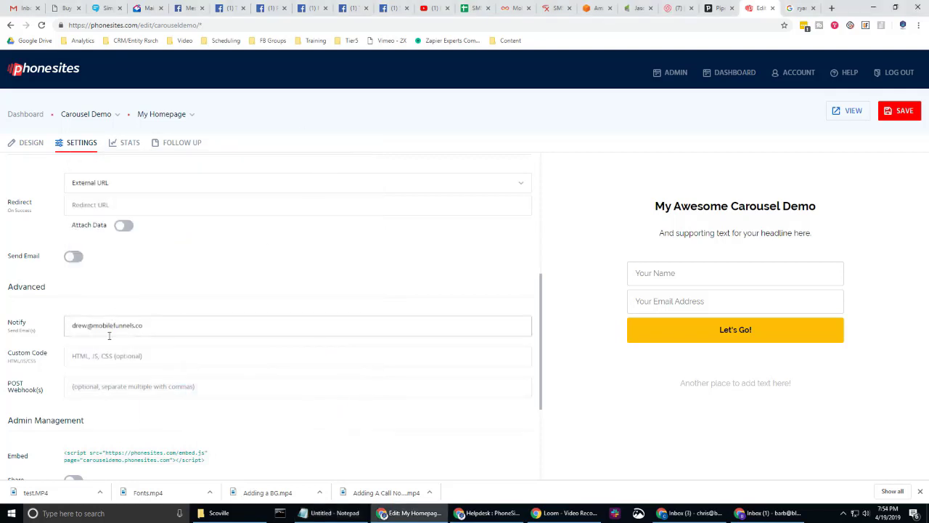
left_click(98, 357)
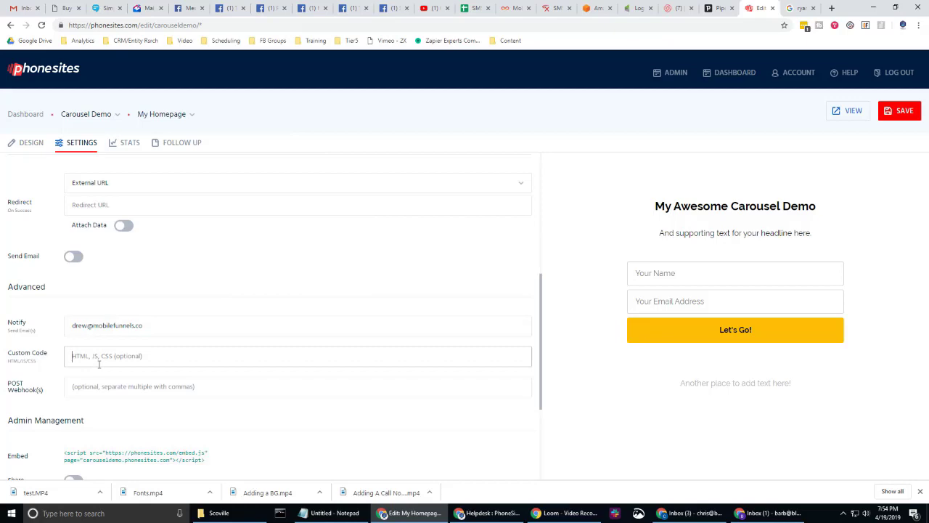
key("ctrl+v")
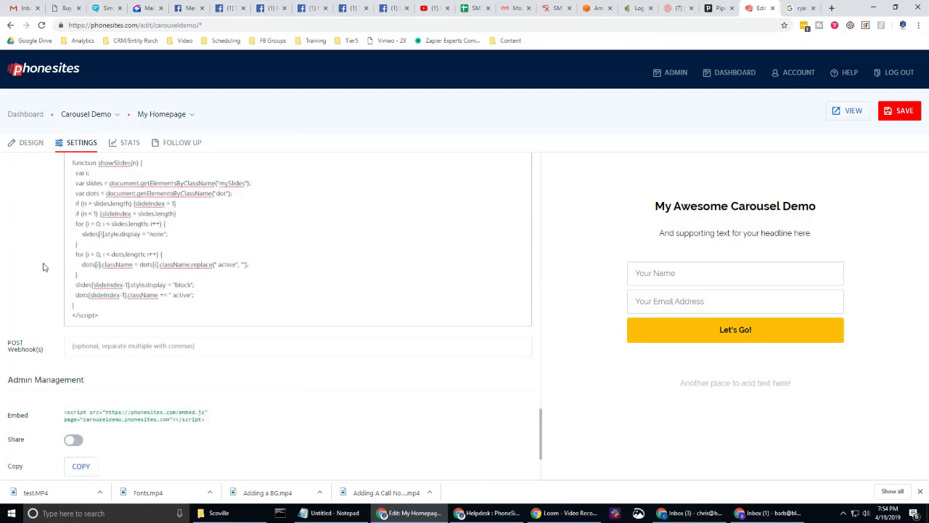
Change the name part of the notification e-mail address and save the page
scroll(43, 268, "up", 18)
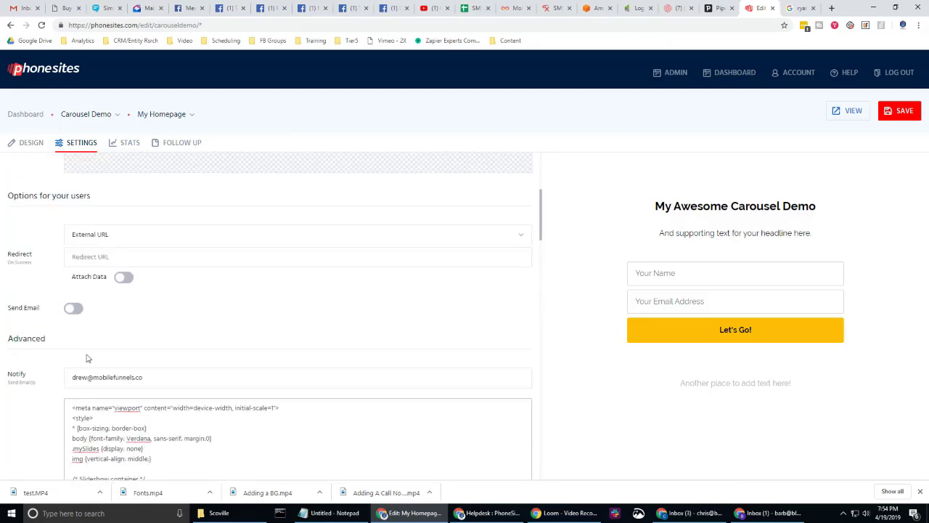
left_click(87, 376)
left_click_drag(87, 376, 54, 379)
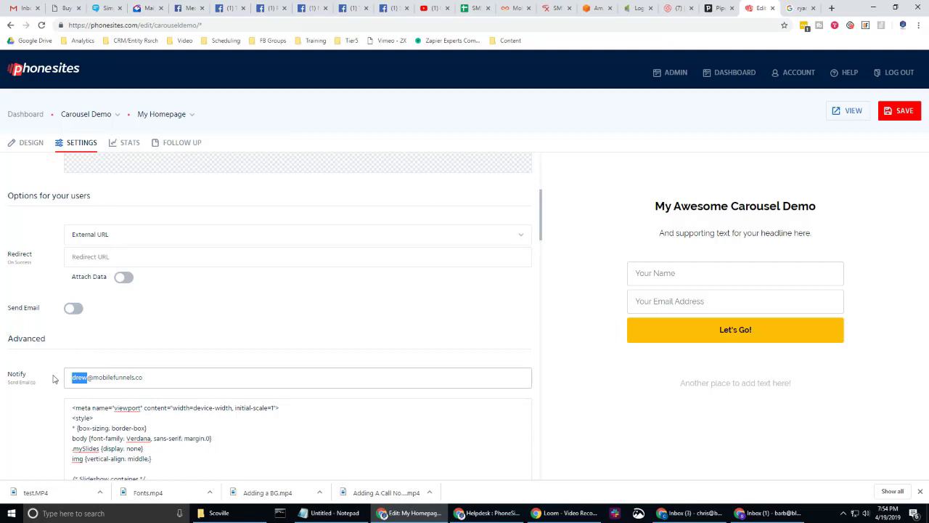
type("chris")
left_click(900, 110)
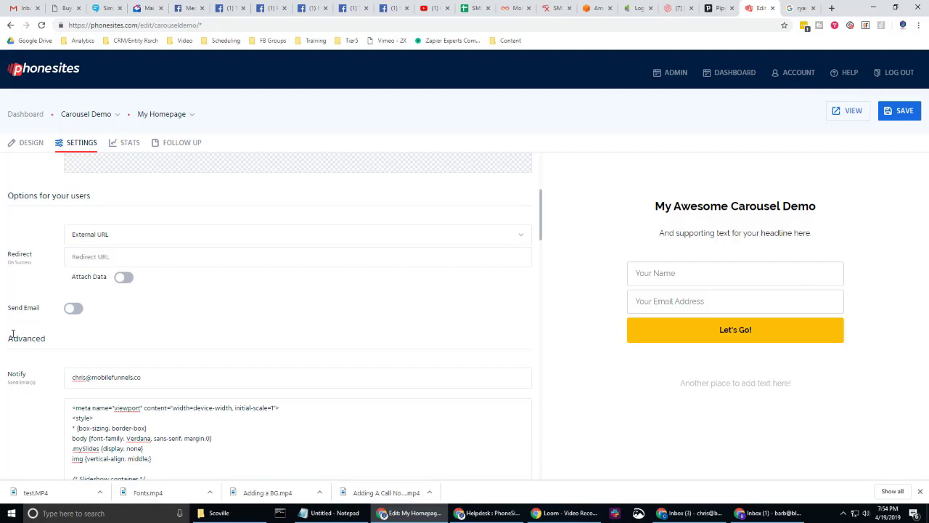
Replace the subheadline text with the carousel slideshow HTML copied from Notepad
left_click(25, 144)
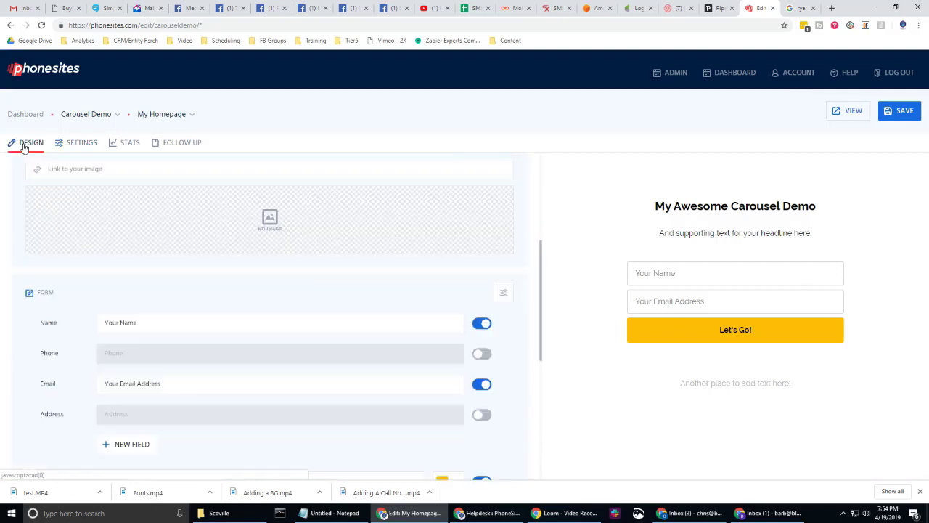
left_click(333, 513)
left_click_drag(367, 353, 364, 194)
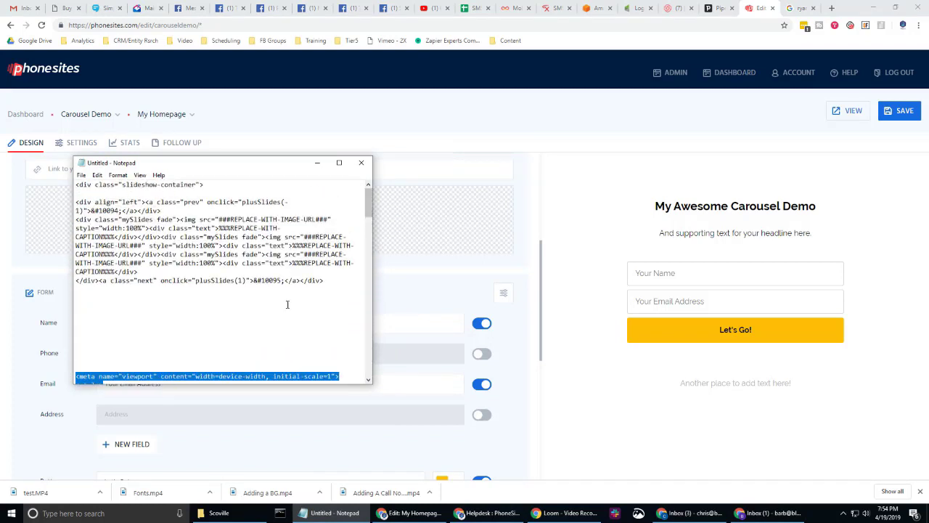
left_click_drag(331, 280, 74, 184)
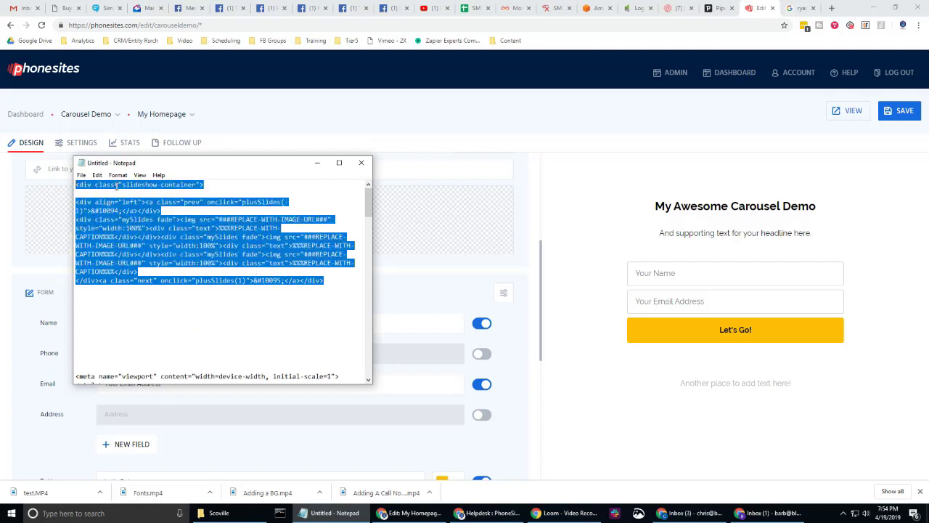
left_click(433, 129)
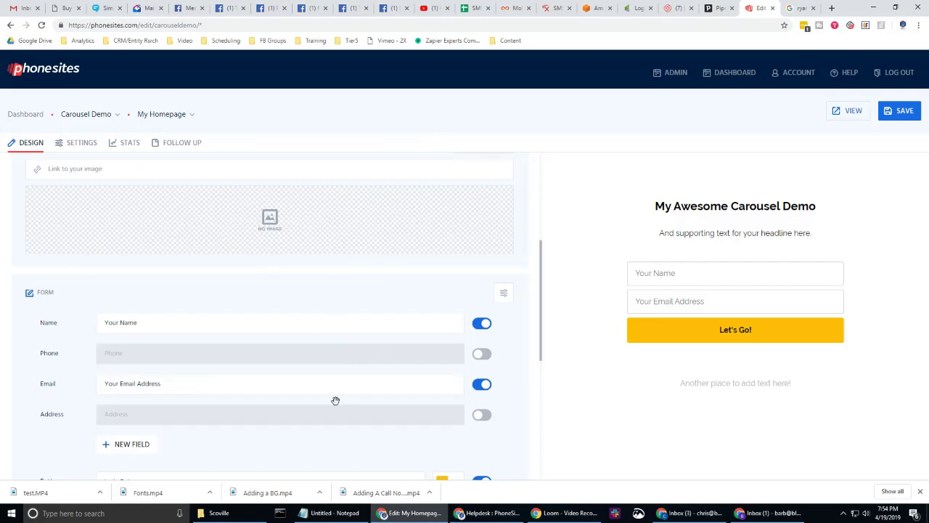
scroll(335, 402, "up", 3)
left_click(67, 336)
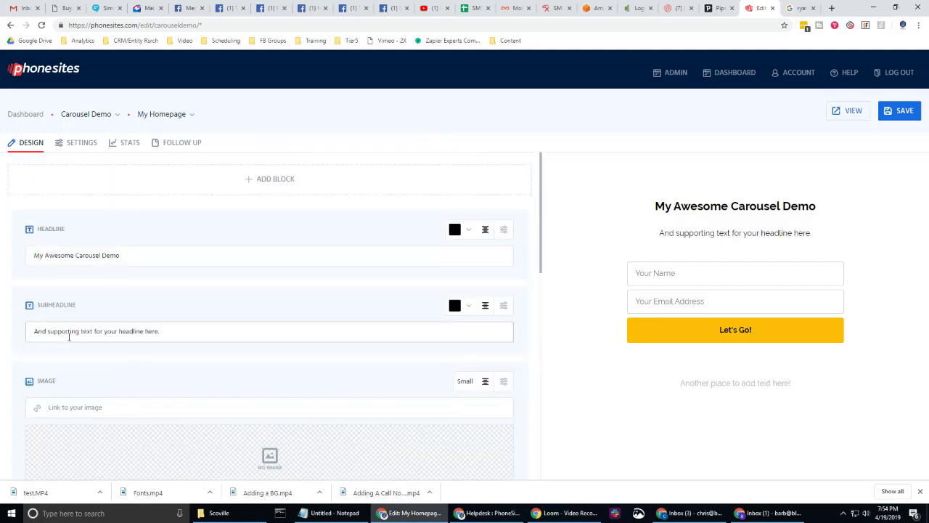
key("ctrl+a")
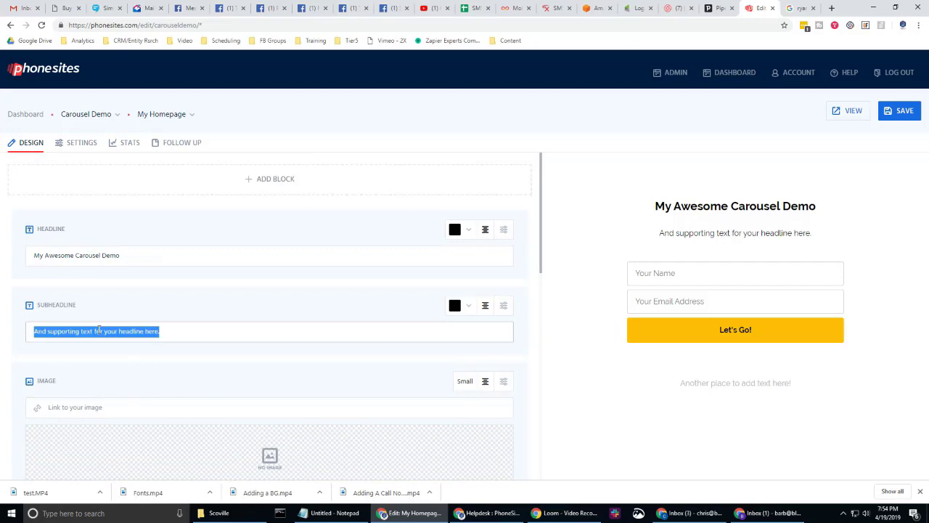
type("<div class=\"slideshow-container\">  <div align=\"left\"><a class=\"prev\" onclick=\"plusSlides(-1)\">&#10094;</a></div> <div class=\"mySlides fade\"><img src=\"###REPLACE-WITH-IMAGE-URL###\" style=\"width:100%\"><div class=\"text\">%%%REPLACE-WITH-CAPTION%%%</div> </div><div class=\"mySlides fade\"><img src=\"###REPLACE-WITH-IMAGE-URL###\" style=\"width:100%\"><div class=\"text\">%%%REPLACE-WITH-CAPTION%%%</div> </div></div><div class=\"mySlides fade\"><img src=\"###REPLACE-WITH-IMAGE-URL###\" style=\"width:100%\"><div class=\"text\">%%%REPLACE-WITH-CAPTION%%%</div> </div><a class=\"next\" onclick=\"plusSlides(1)\">&#10095;</a></div>")
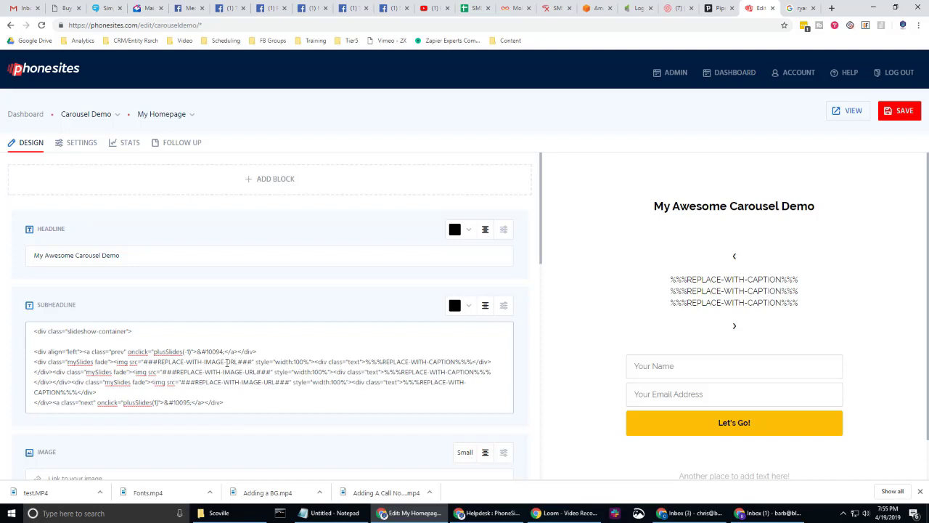
Add an empty image block at the top of the page, above the headline
left_click(269, 180)
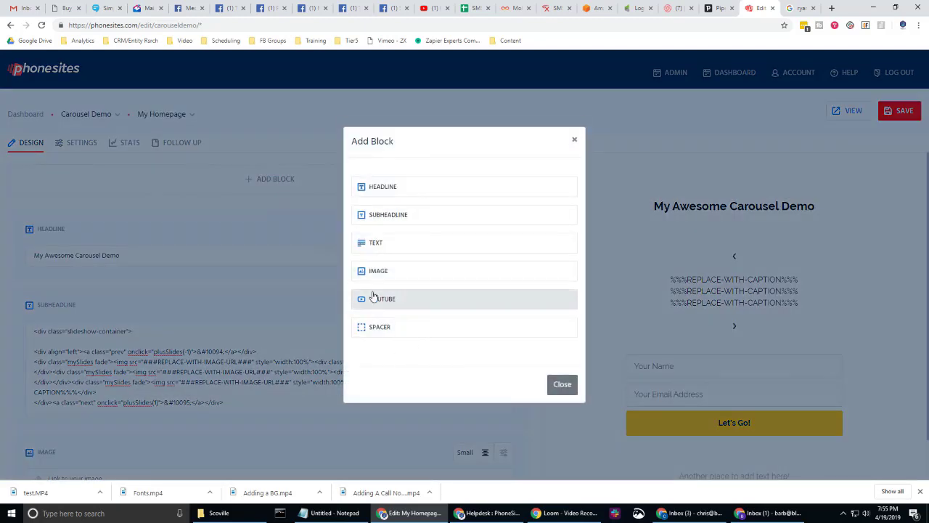
left_click(377, 272)
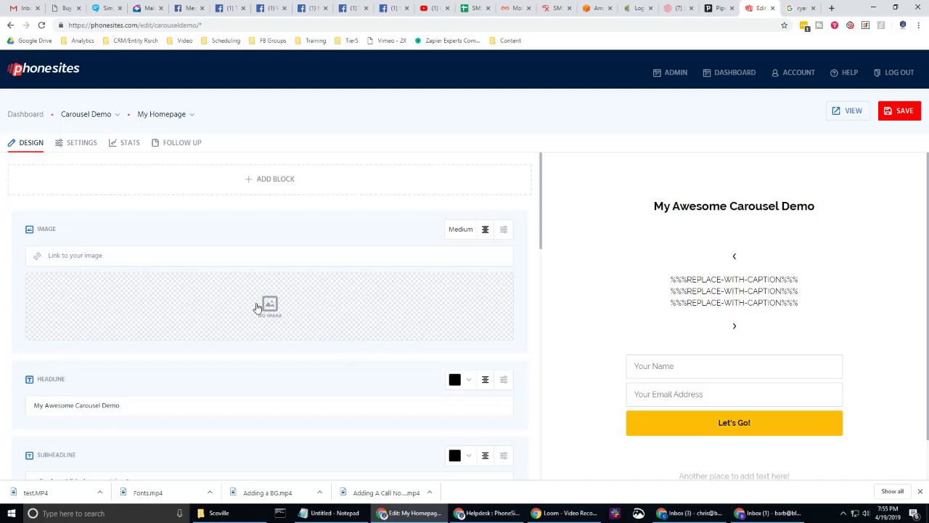
scroll(256, 308, "down", 1)
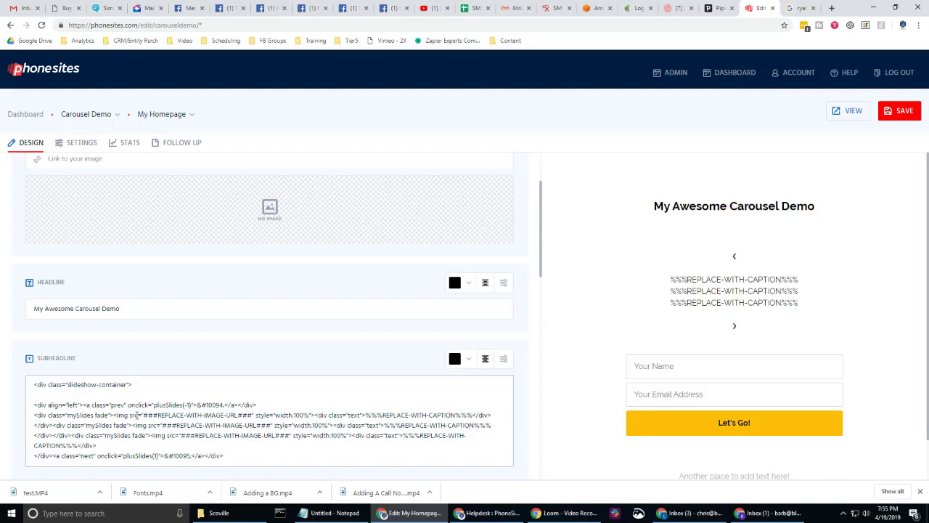
Save the fireside sunglasses photo from Google Images to the Desktop
left_click(798, 8)
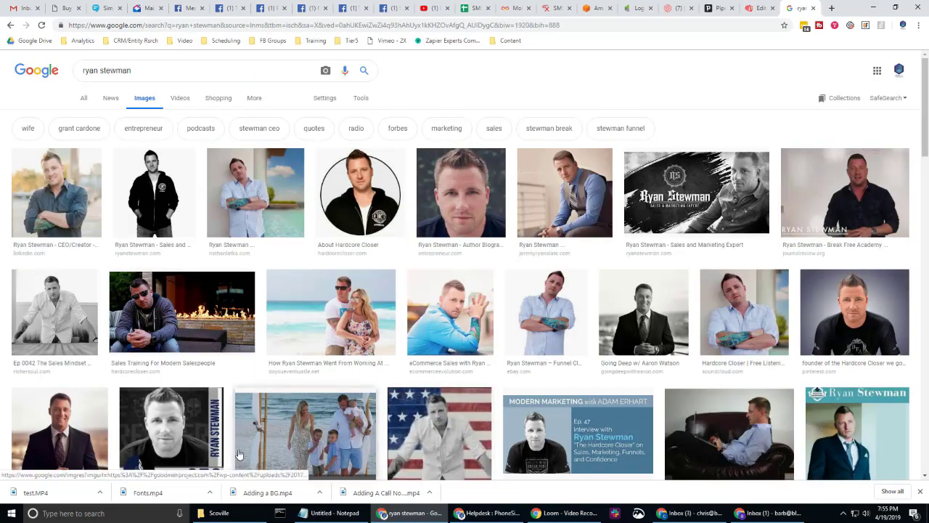
left_click(167, 308)
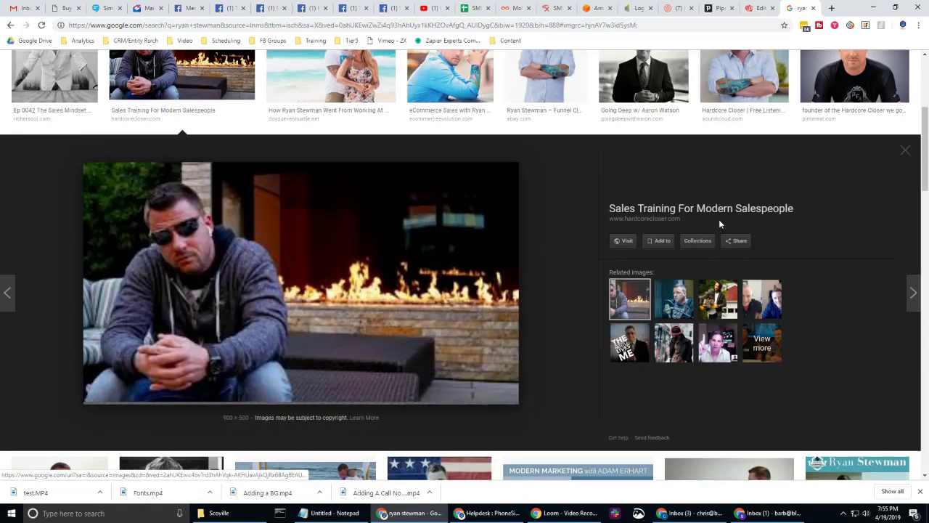
right_click(272, 235)
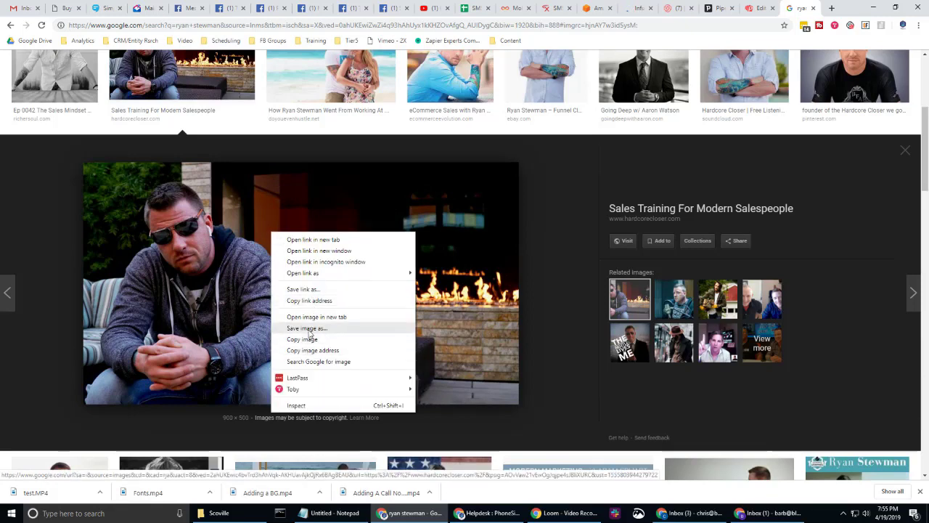
left_click(310, 327)
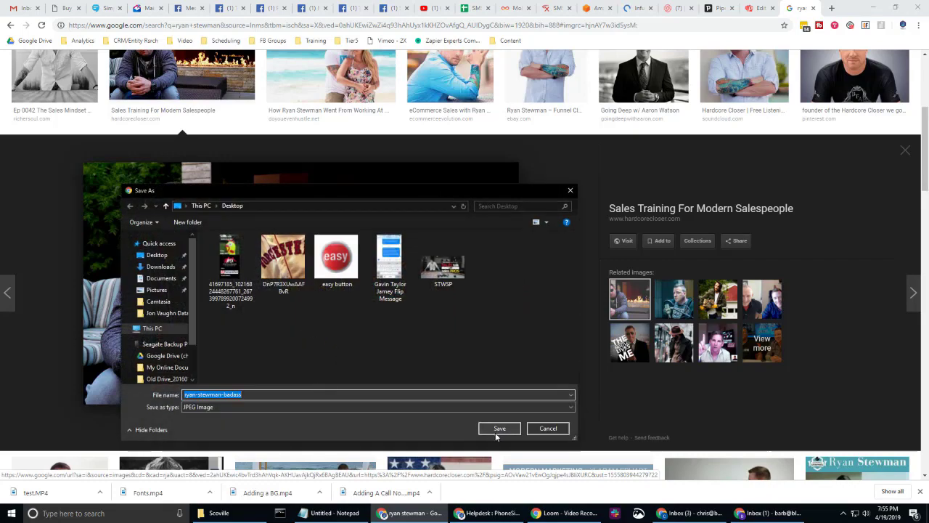
left_click(500, 428)
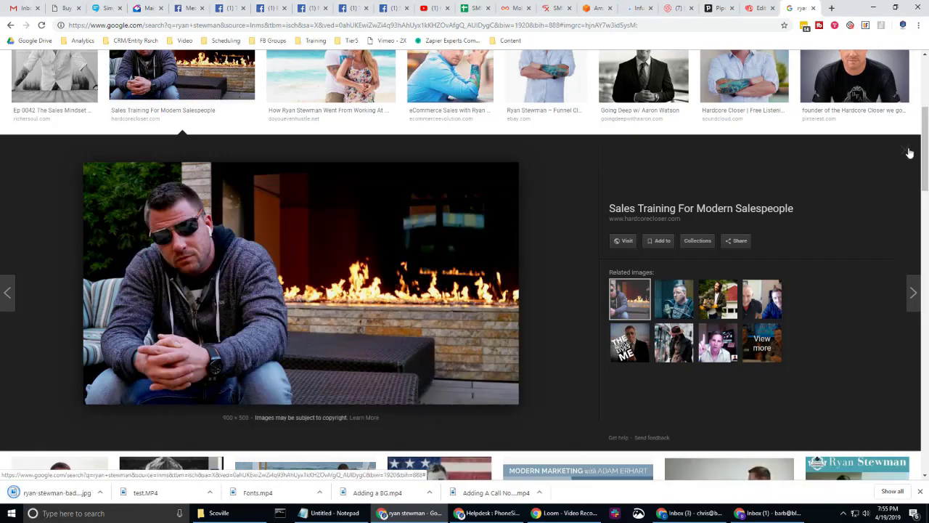
left_click(906, 150)
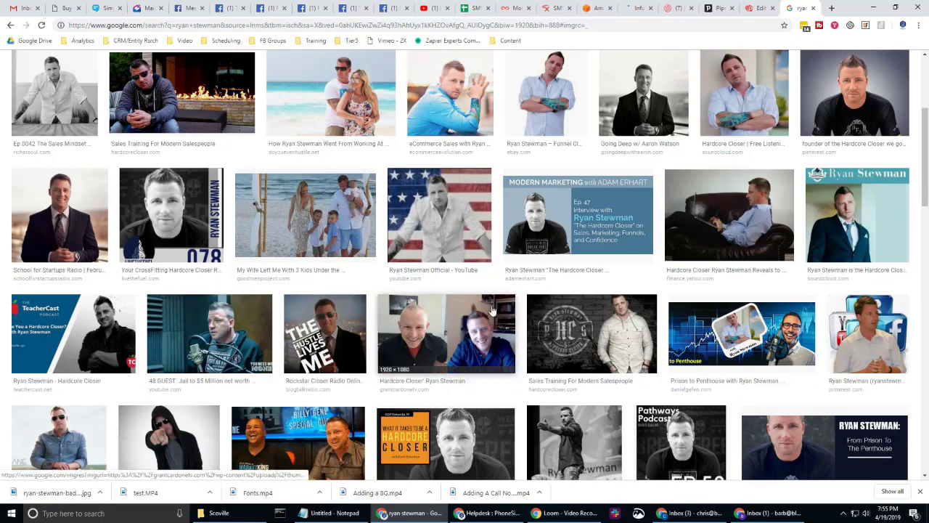
Save the studio microphone photo to the Desktop as maxresdefault
scroll(493, 311, "up", 2)
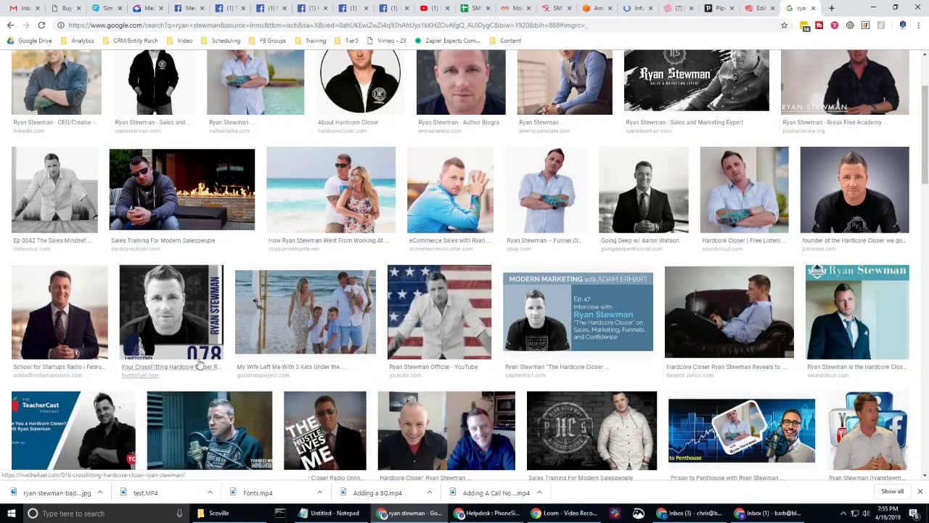
scroll(439, 283, "up", 2)
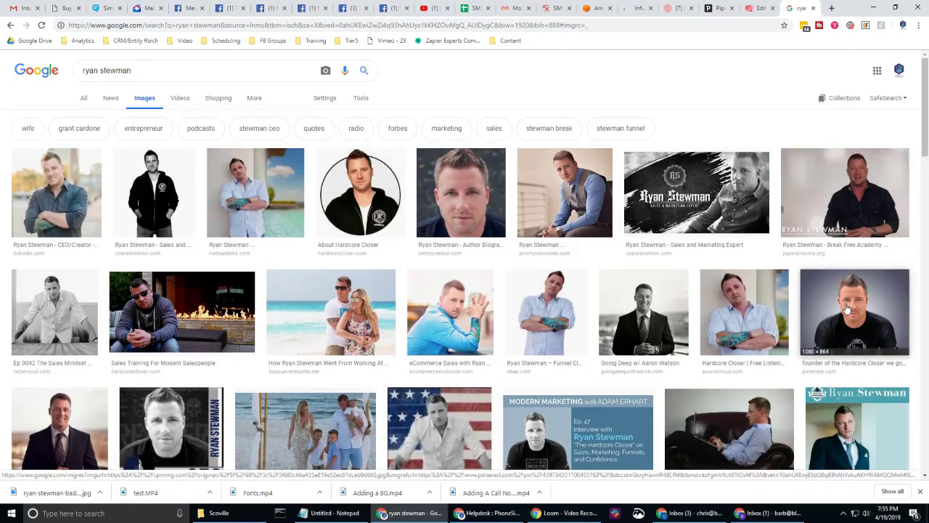
scroll(847, 309, "down", 3)
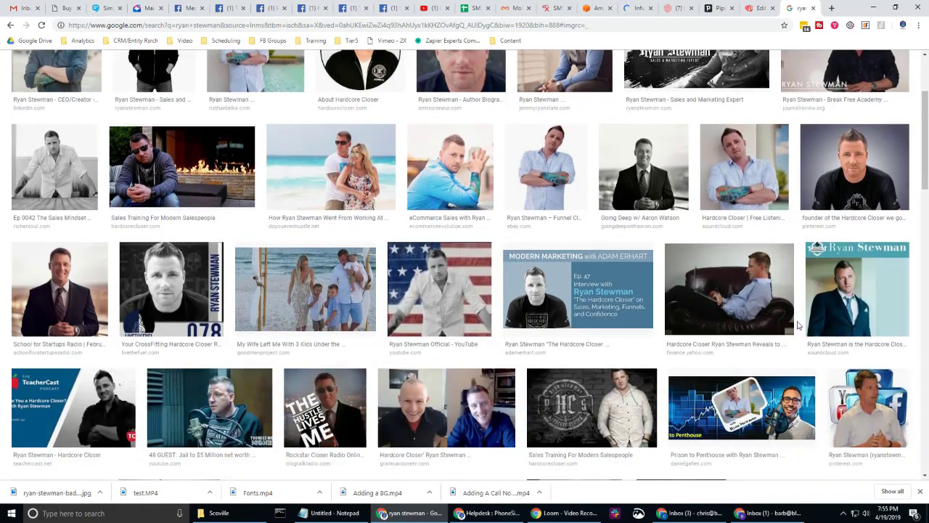
left_click(416, 291)
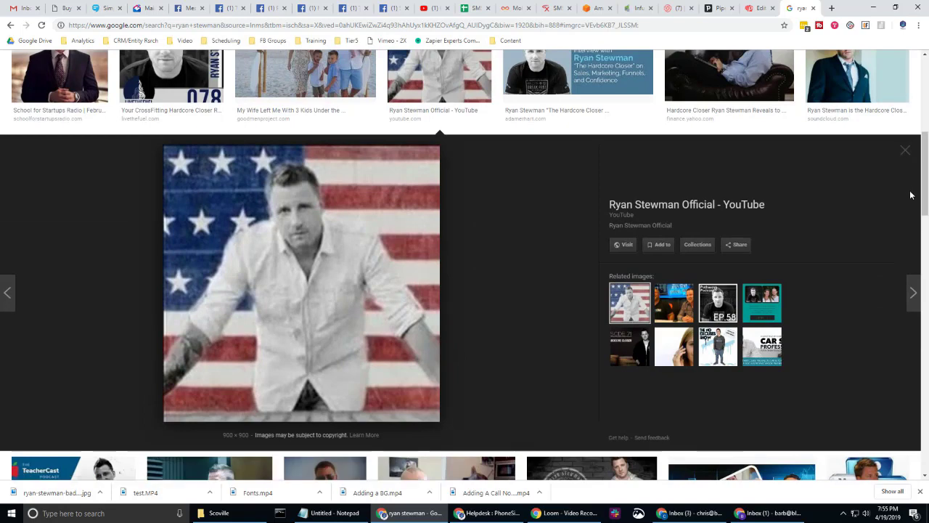
scroll(911, 195, "down", 3)
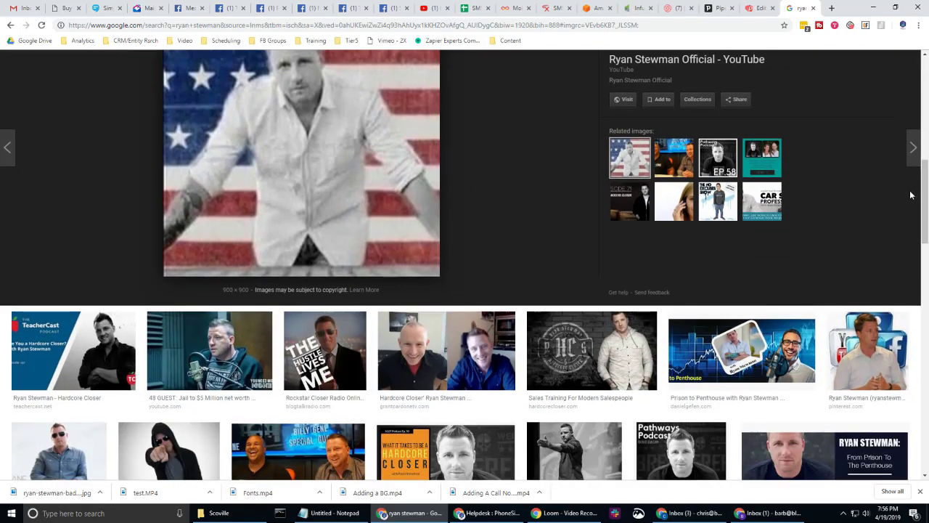
left_click(233, 339)
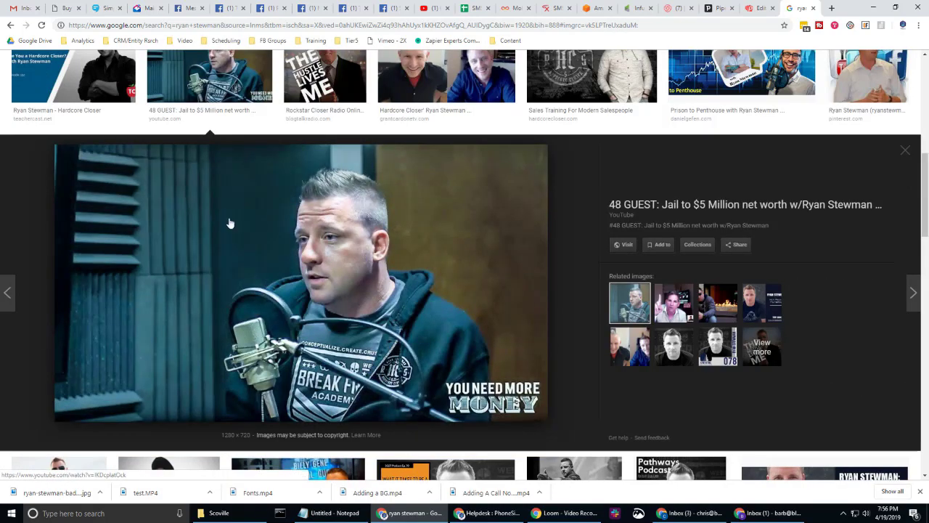
right_click(249, 245)
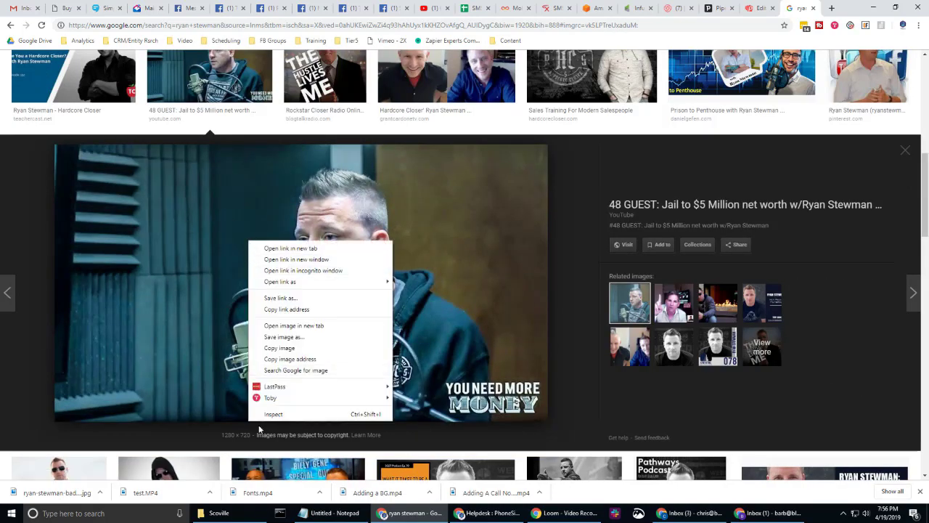
left_click(297, 336)
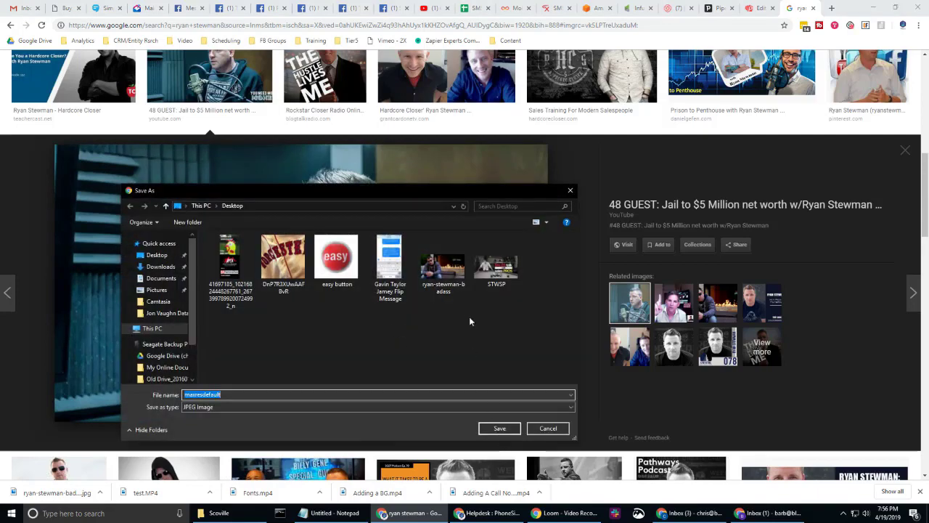
left_click(500, 429)
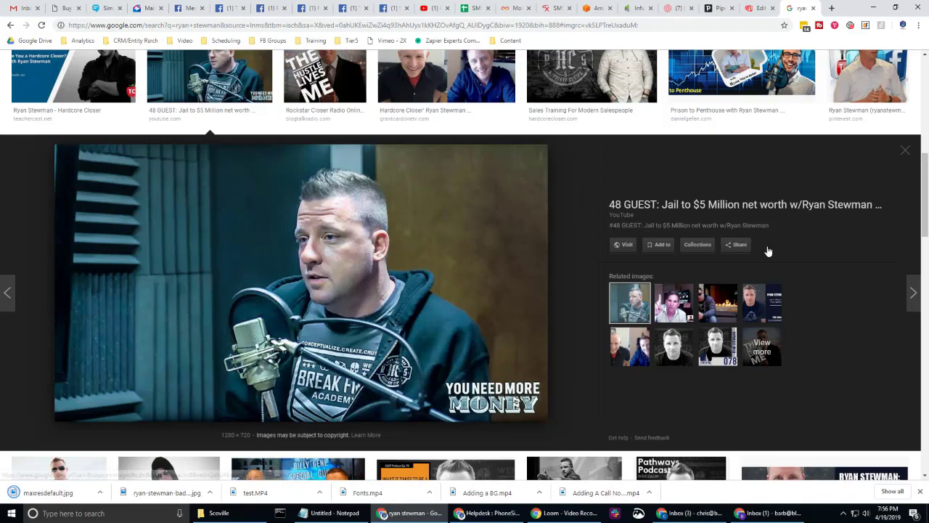
left_click(904, 147)
Save the sales-and-marketing banner image to the Desktop
scroll(283, 315, "up", 5)
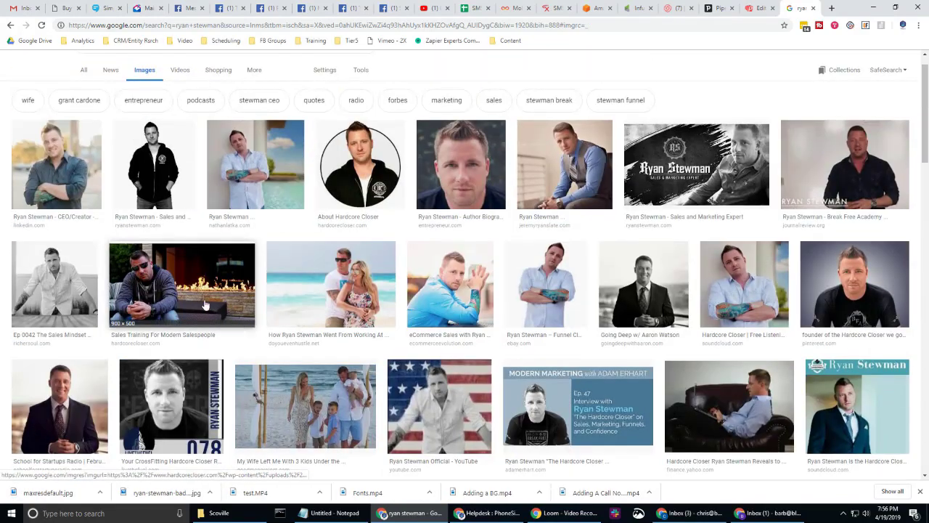
left_click(206, 305)
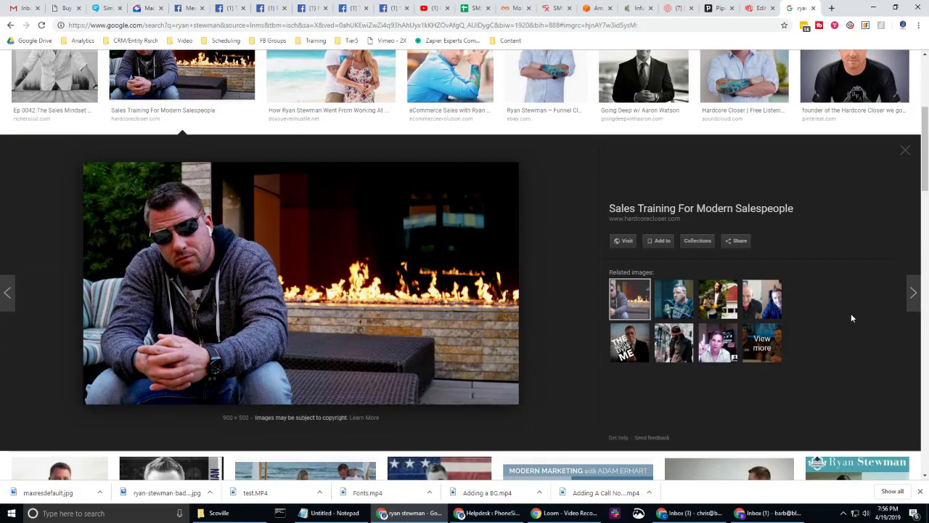
scroll(852, 318, "up", 4)
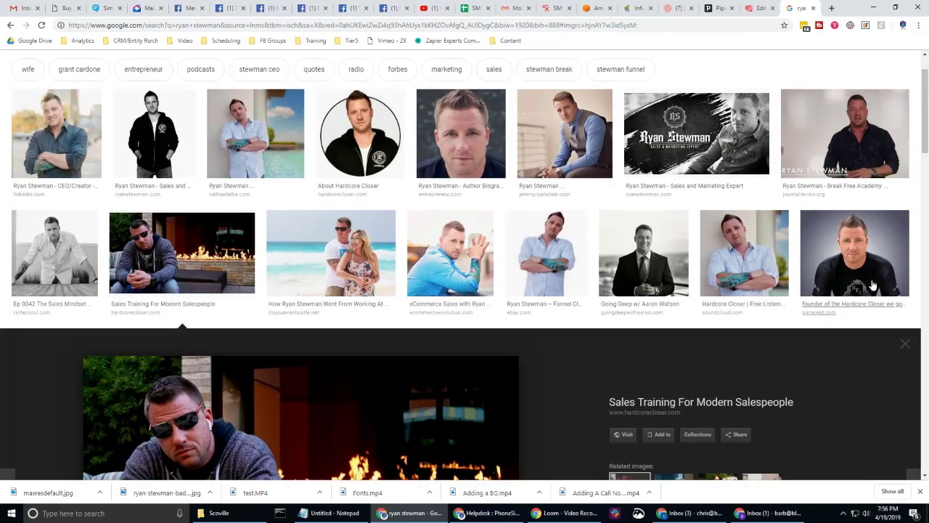
left_click(906, 341)
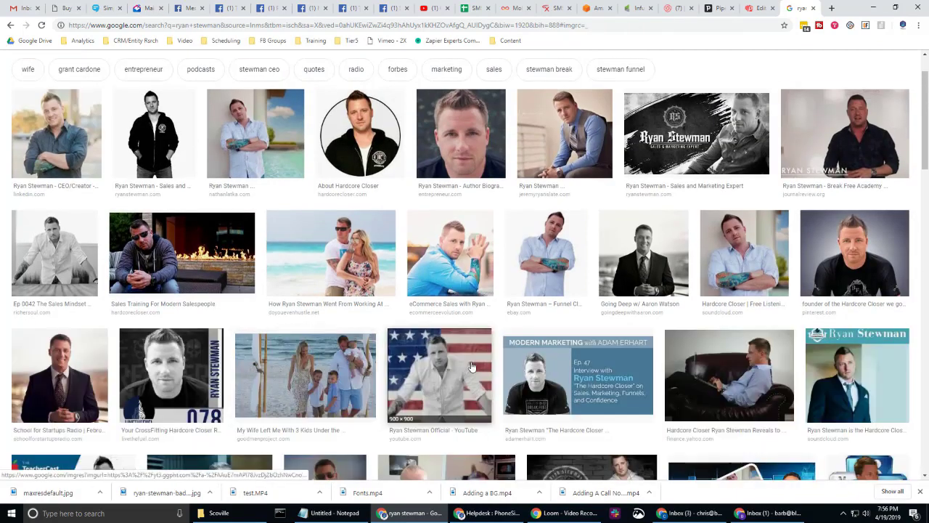
scroll(472, 367, "down", 4)
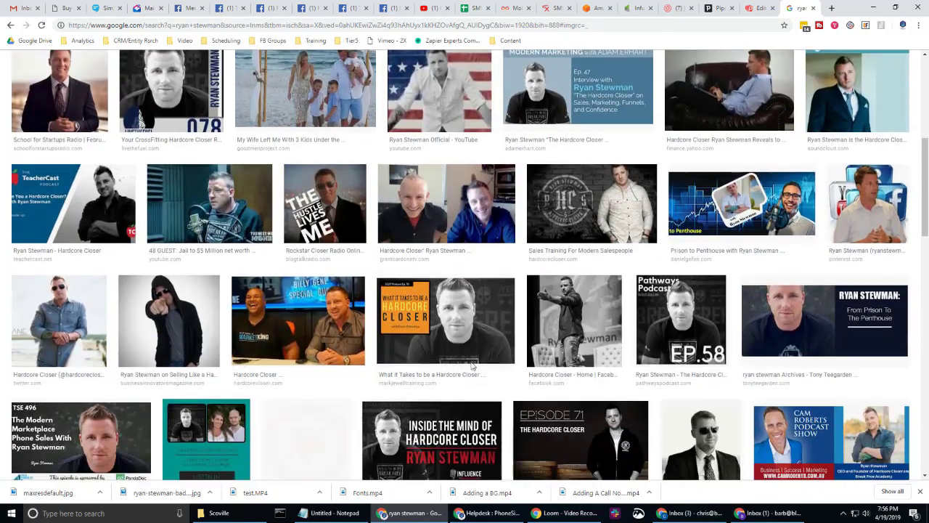
scroll(472, 367, "down", 1)
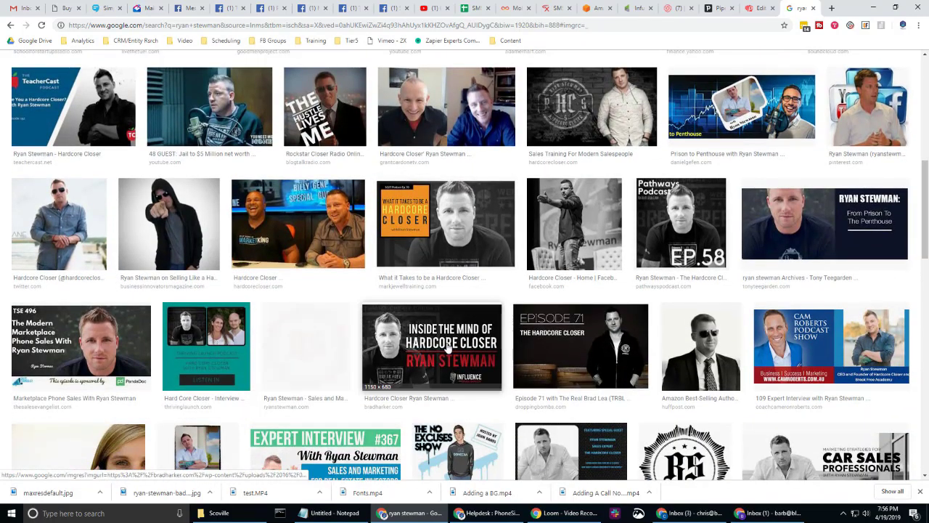
scroll(483, 349, "down", 1)
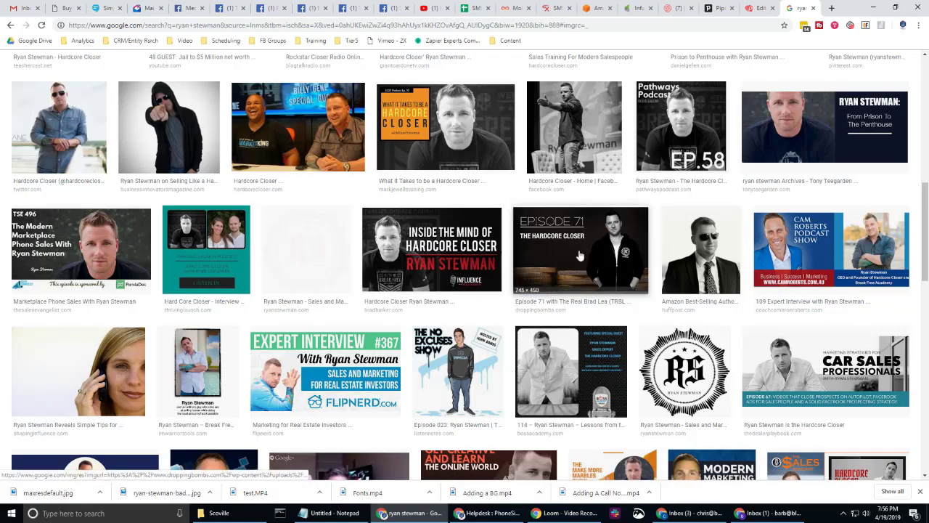
scroll(577, 258, "up", 8)
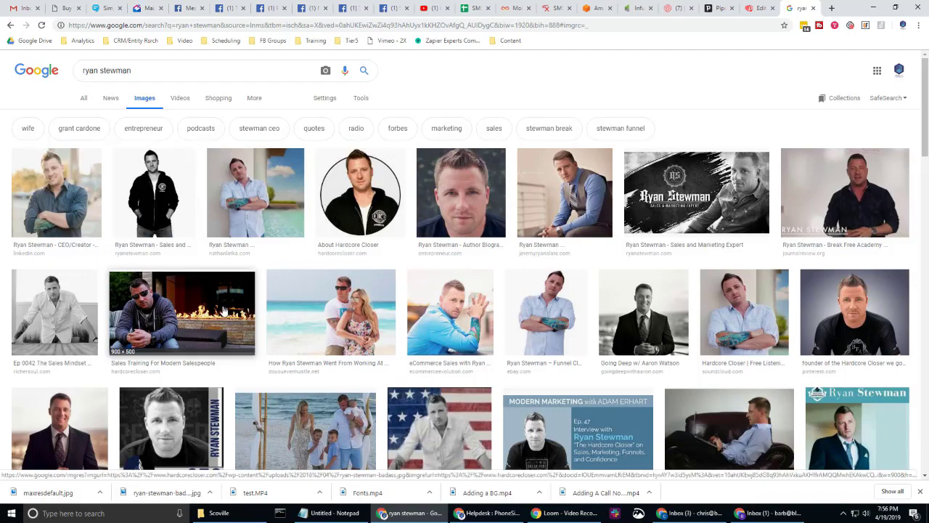
left_click(702, 202)
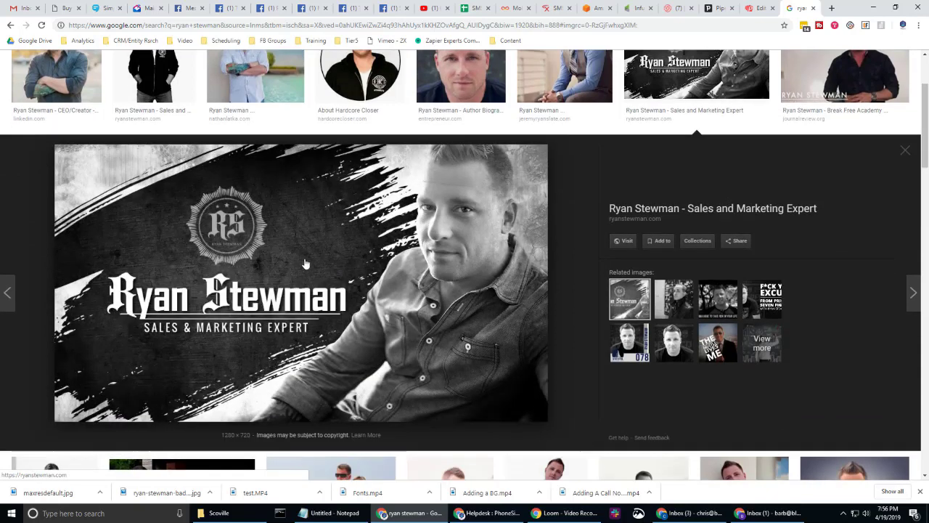
right_click(304, 262)
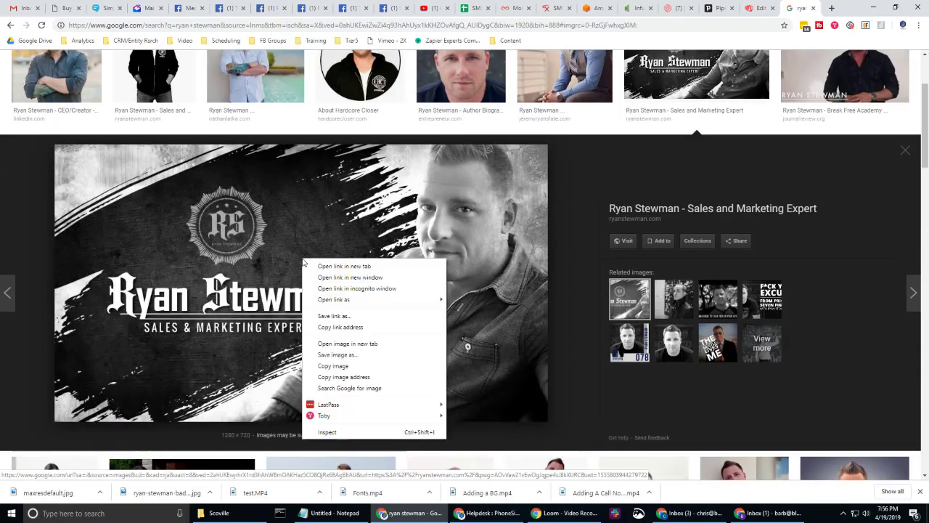
left_click(336, 354)
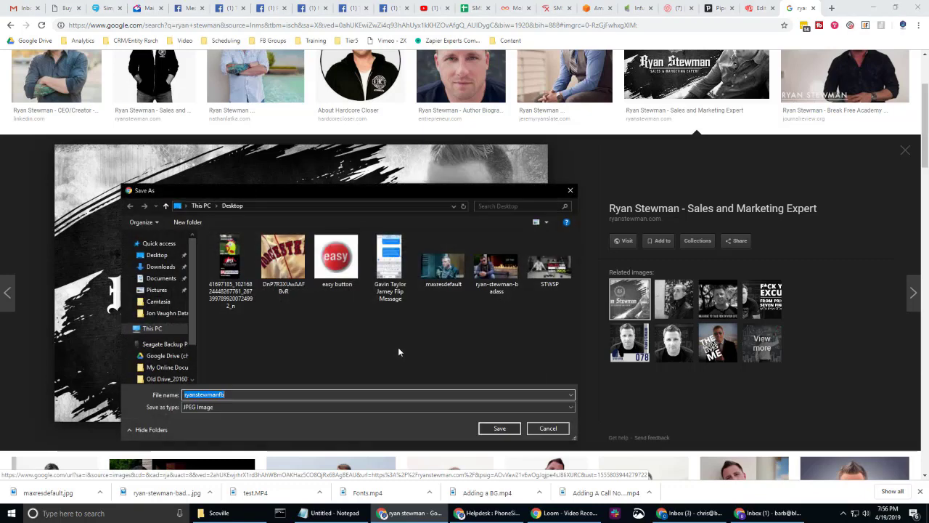
left_click(516, 428)
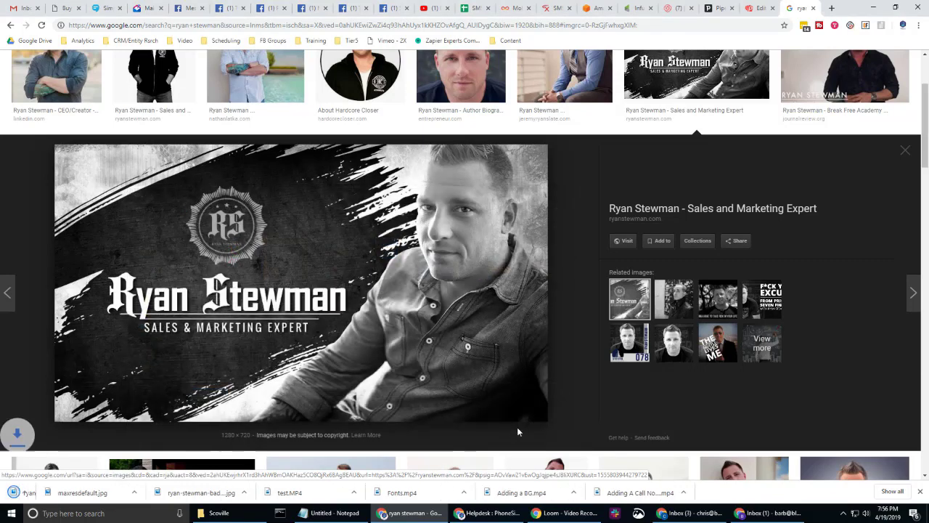
Open the image block's gallery and upload the sunglasses photo from the Desktop
left_click(759, 8)
scroll(294, 231, "up", 1)
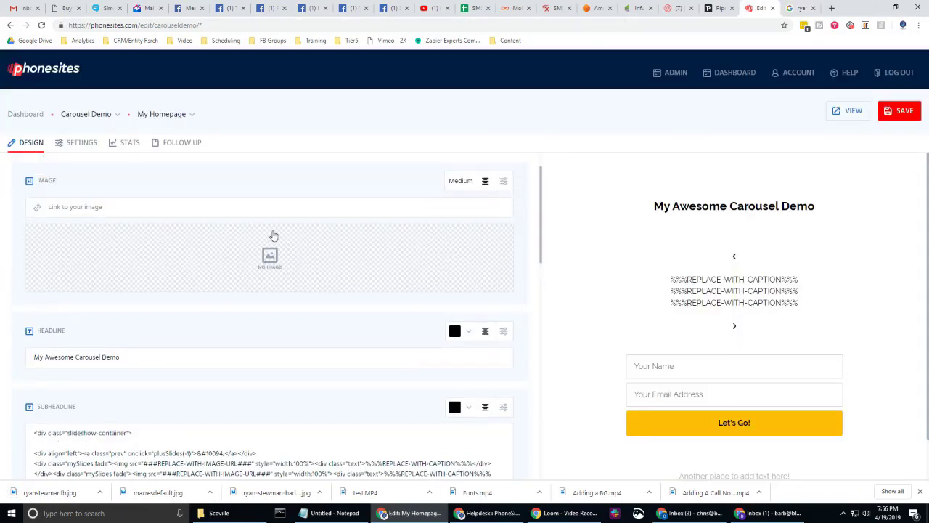
left_click(457, 282)
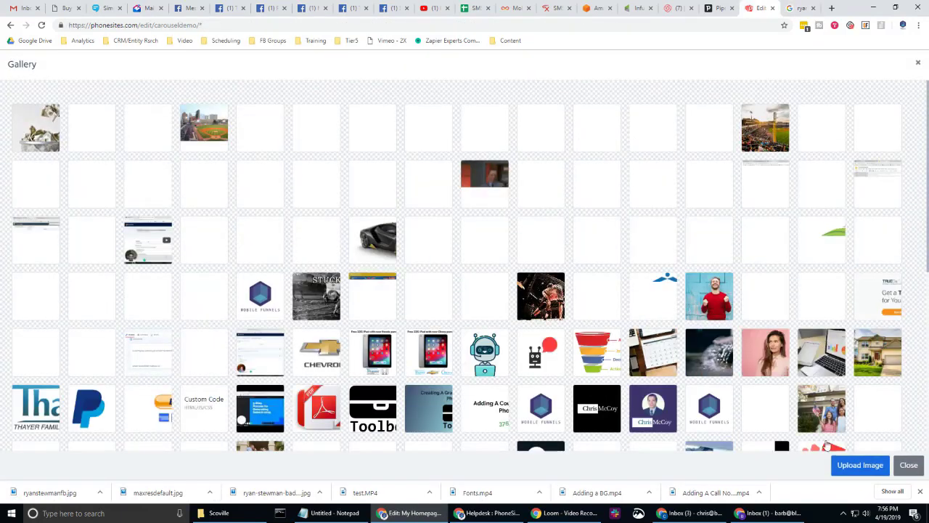
left_click(860, 465)
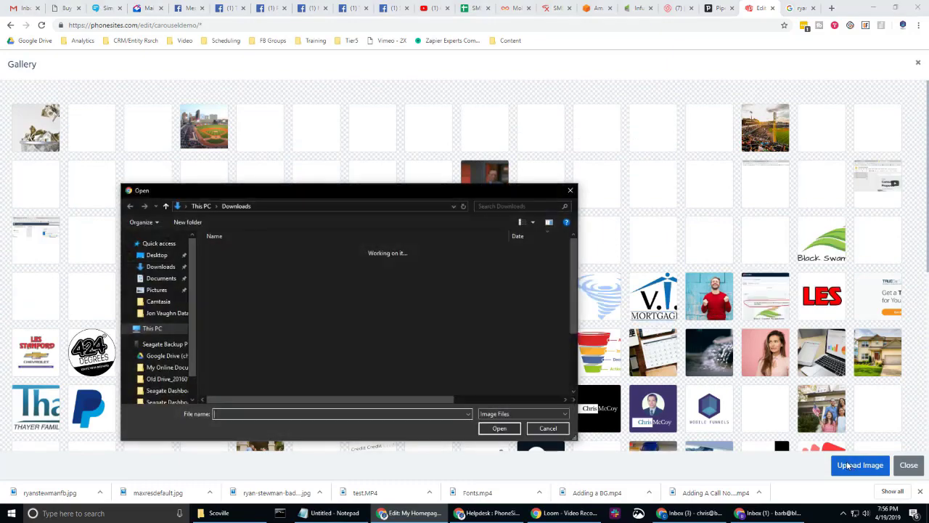
left_click(157, 268)
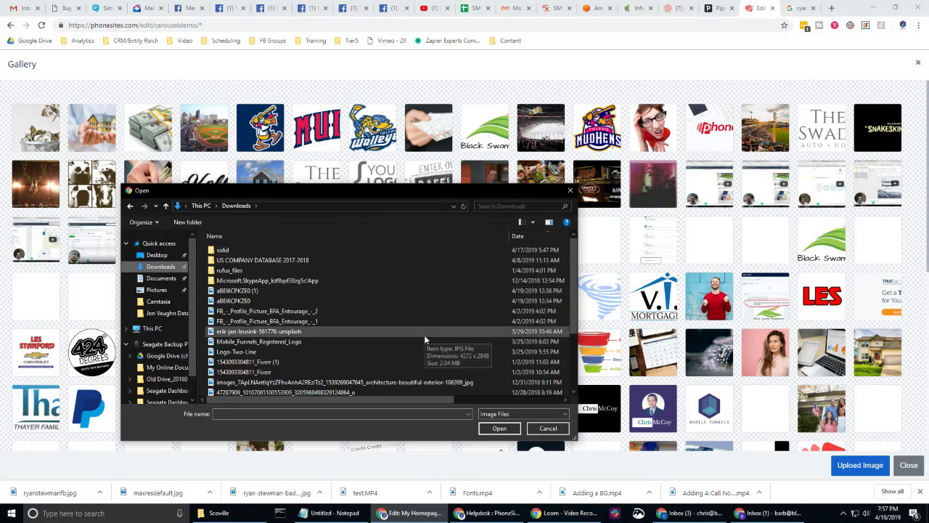
scroll(424, 334, "down", 3)
scroll(430, 338, "up", 3)
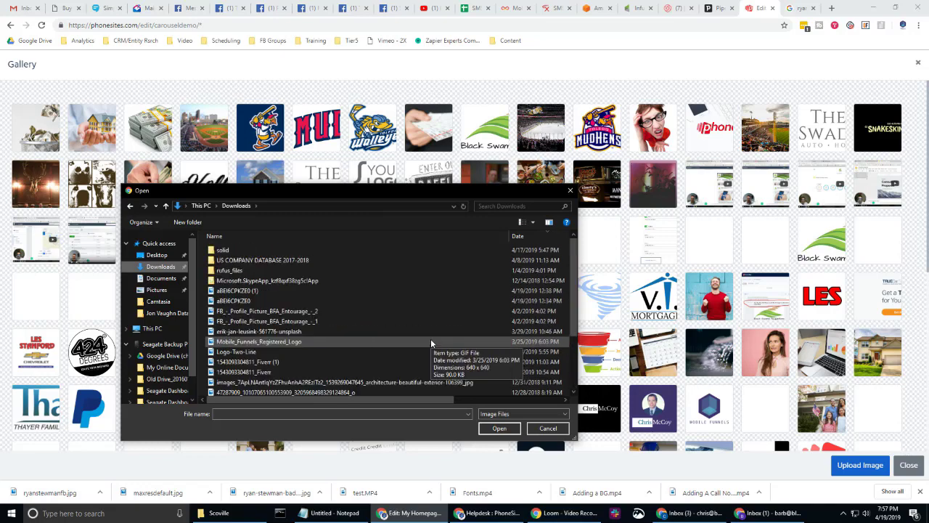
left_click(159, 256)
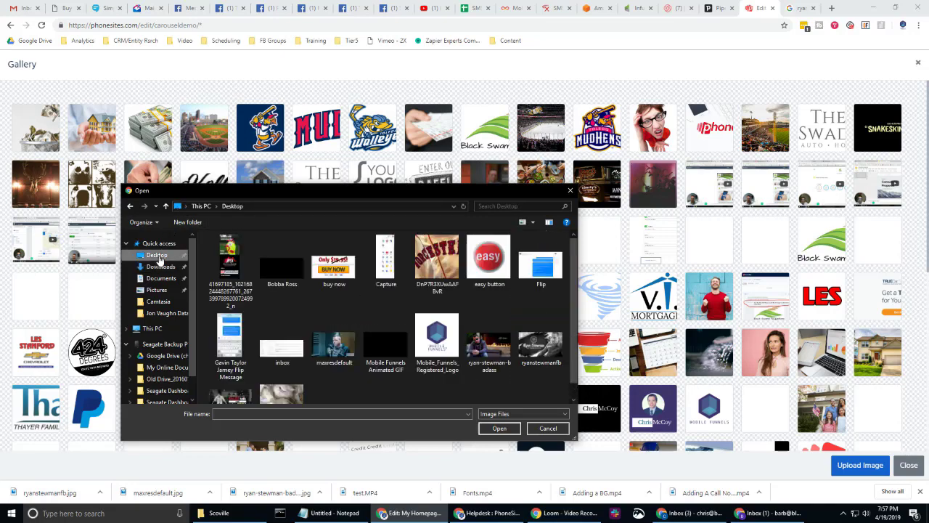
scroll(507, 366, "down", 1)
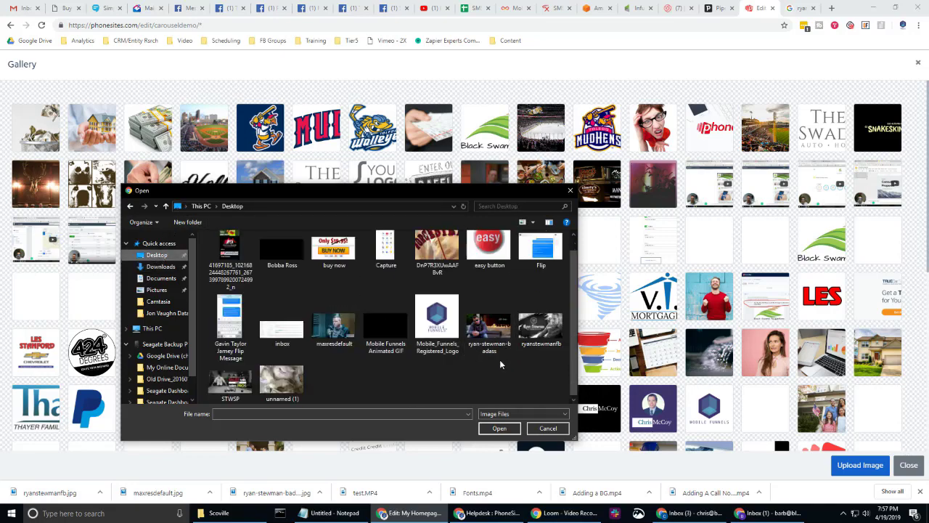
left_click(491, 339)
left_click(541, 327)
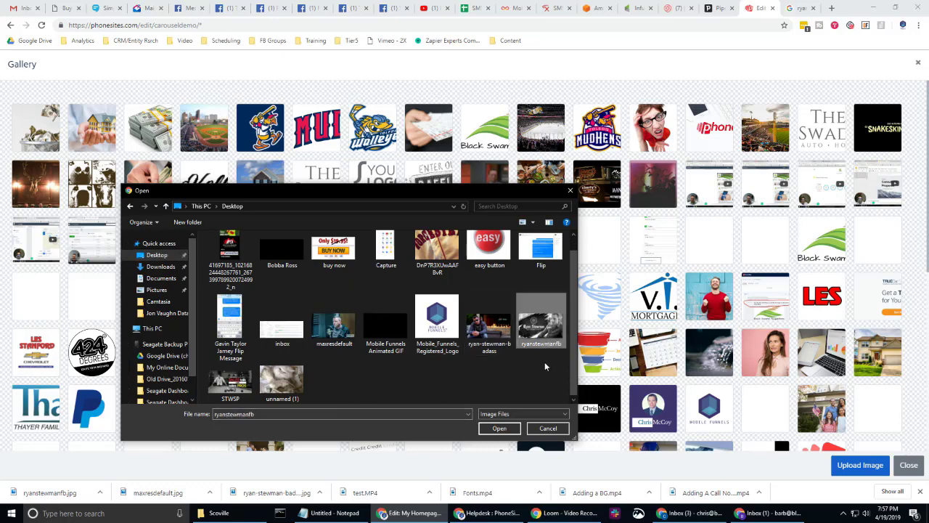
left_click(494, 331)
left_click(512, 429)
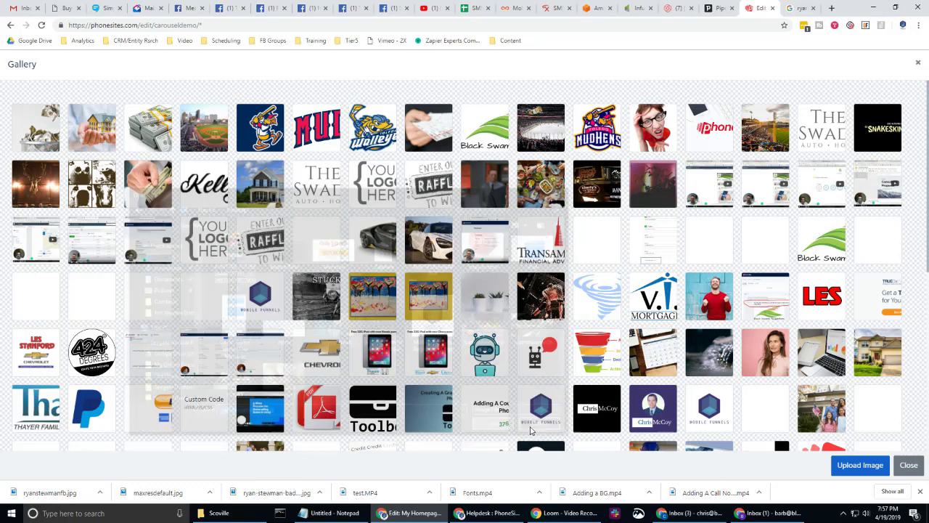
Upload the black-and-white banner and pool-table promo photos to the gallery as well
left_click(855, 467)
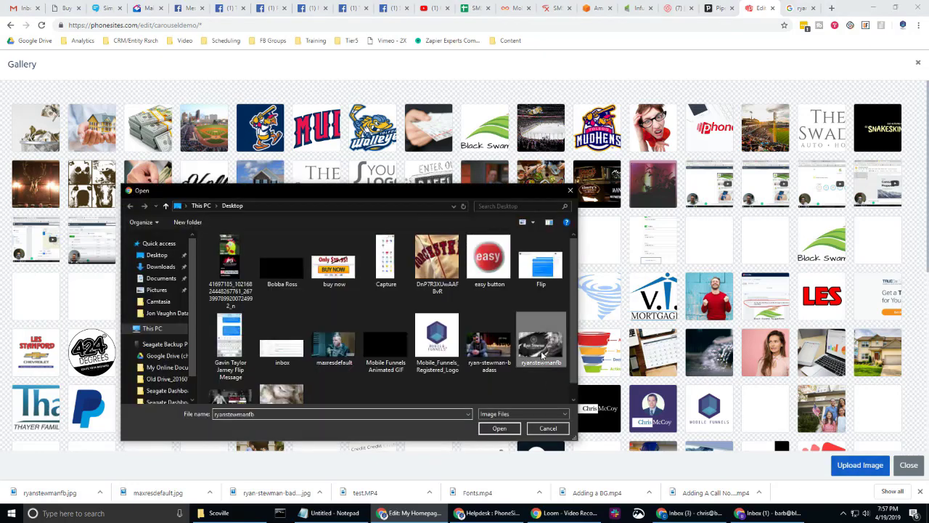
left_click(542, 349)
left_click(499, 428)
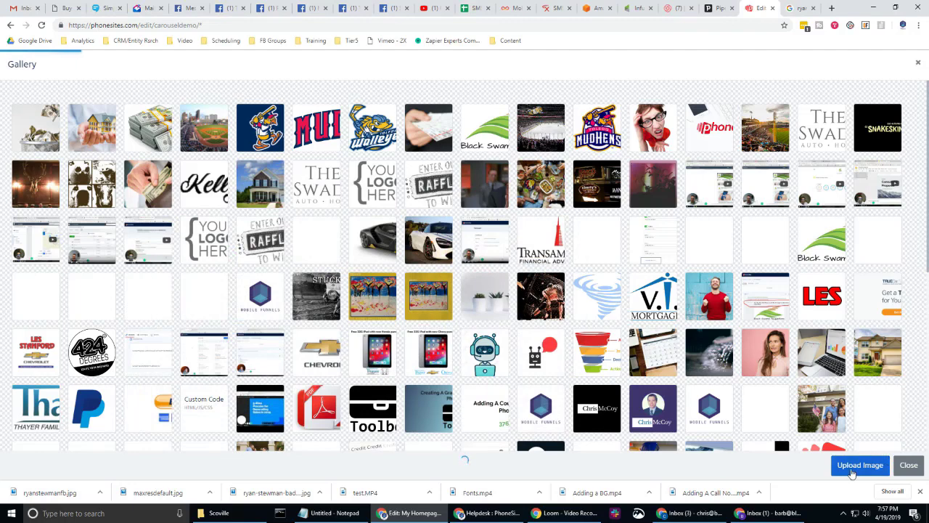
left_click(854, 469)
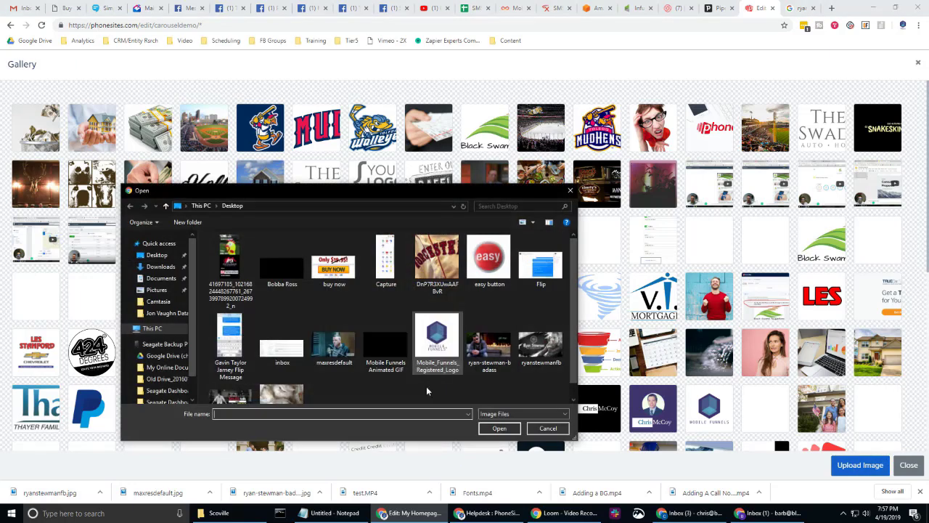
scroll(281, 356, "down", 1)
left_click(230, 382)
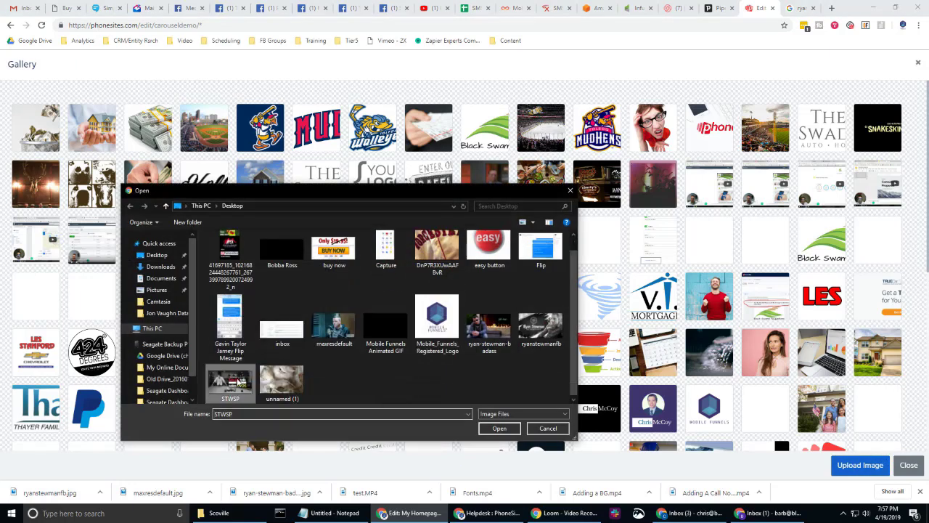
left_click(500, 429)
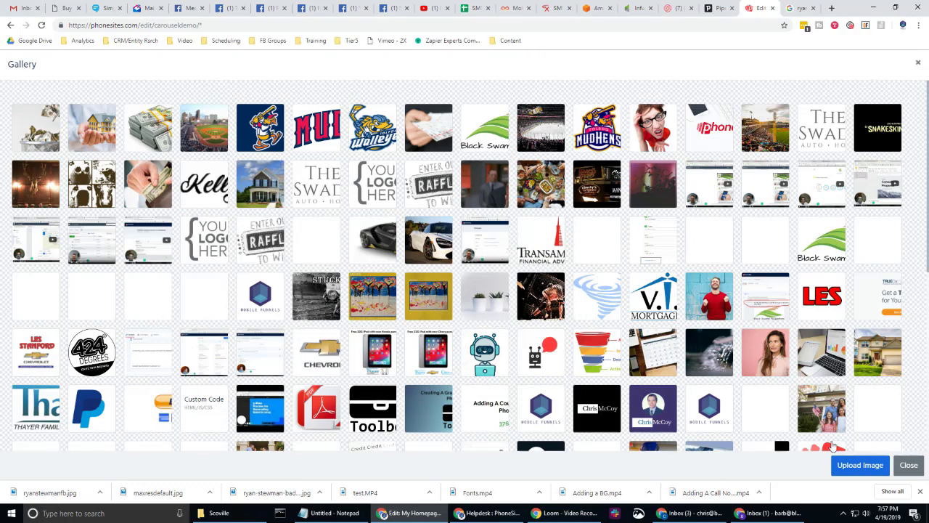
scroll(834, 446, "down", 5)
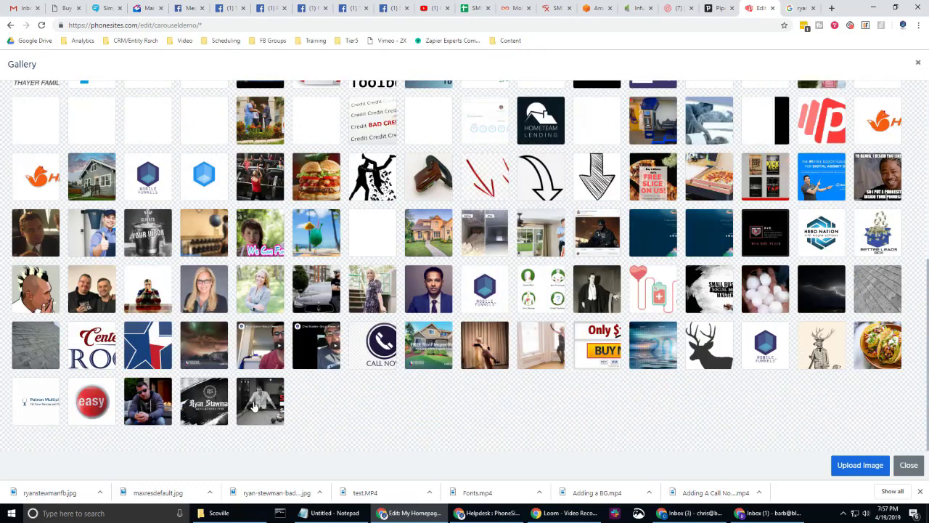
Open the uploaded sunglasses photo and copy its image address
left_click(160, 402)
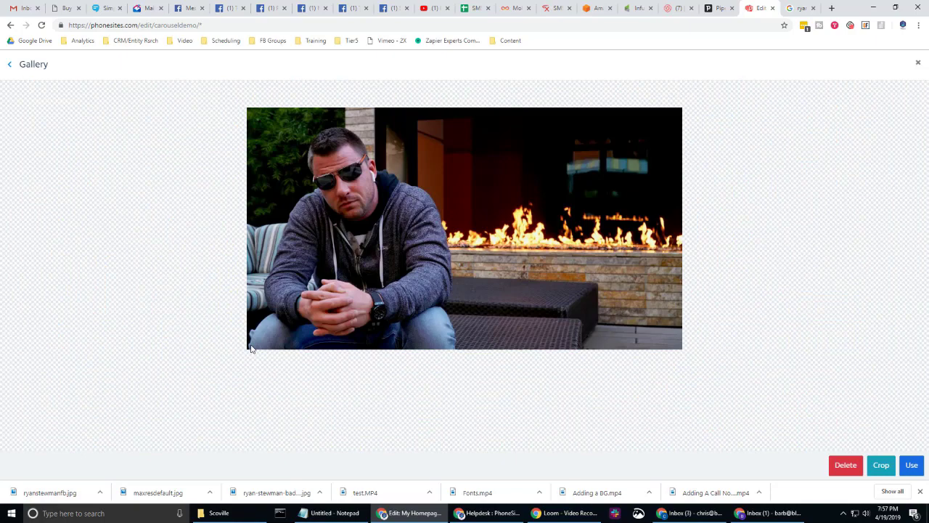
right_click(395, 171)
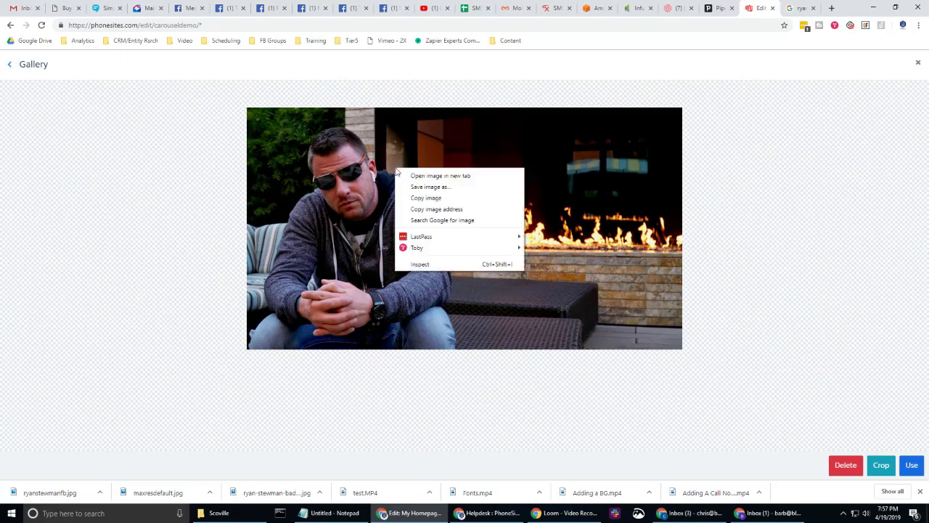
left_click(425, 211)
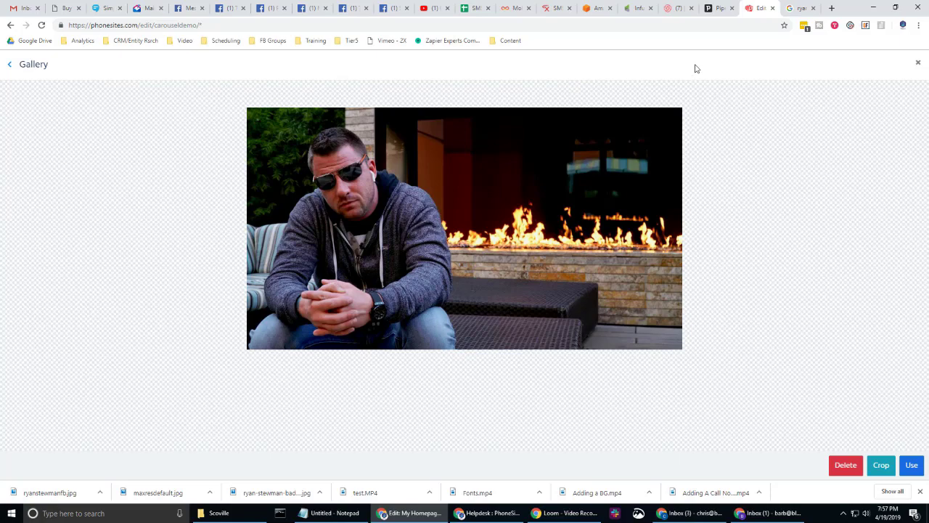
Paste the sunglasses photo's URL into Notepad above the carousel HTML, surrounded by blank lines
left_click(330, 513)
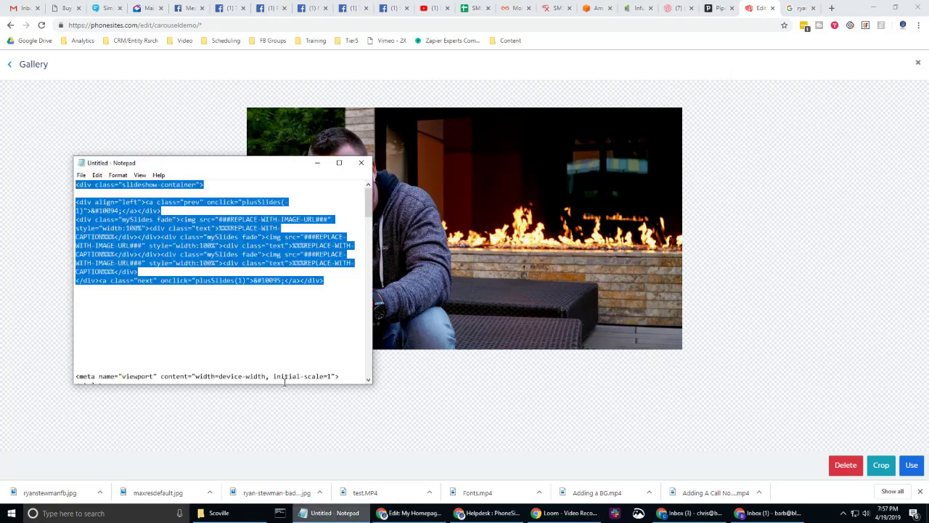
left_click(162, 191)
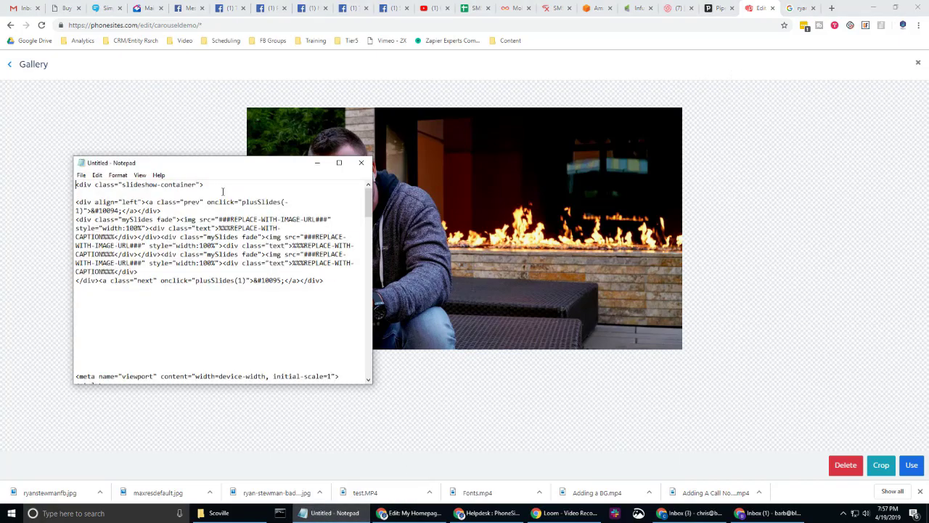
key("Return")
key("Return")
key("Return")
key("Return")
key("Return")
key("Return")
key("Return")
key("Return")
key("Return")
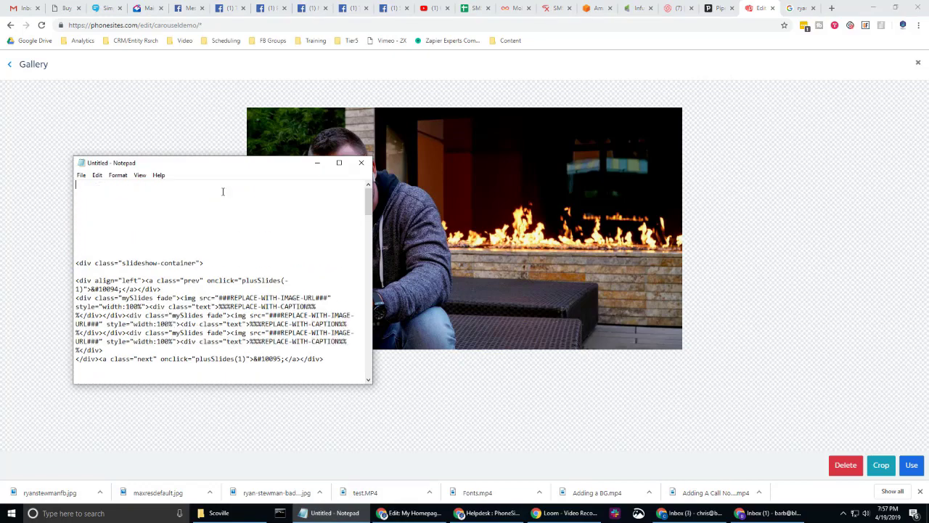
key("ctrl+v")
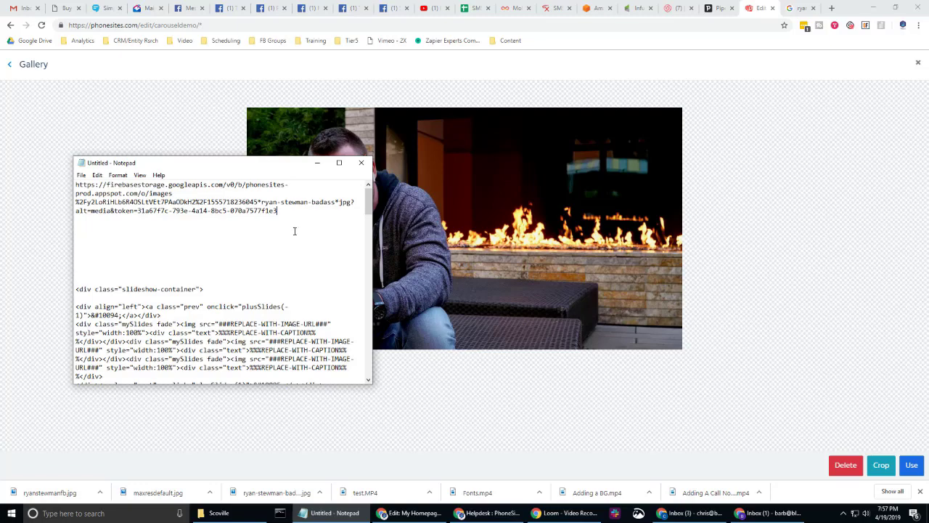
key("Return")
key("Return")
key("Return")
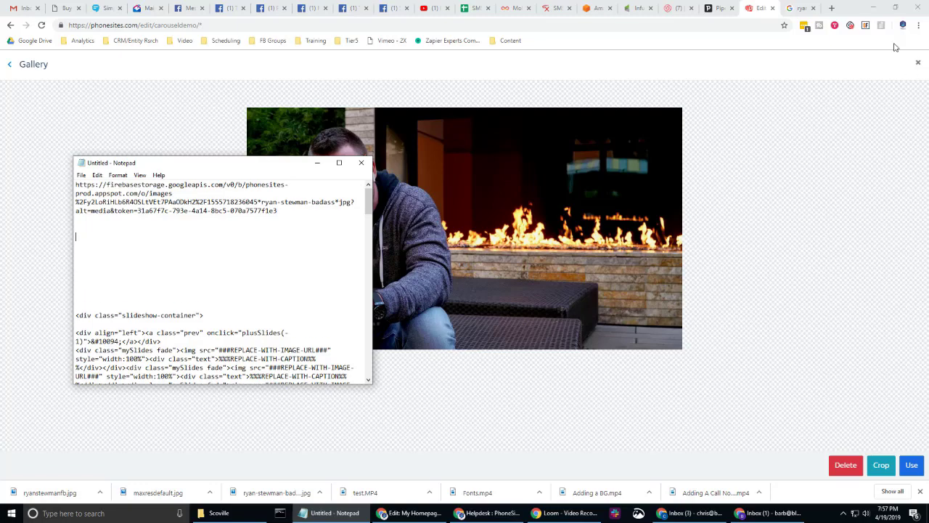
key("alt+Tab")
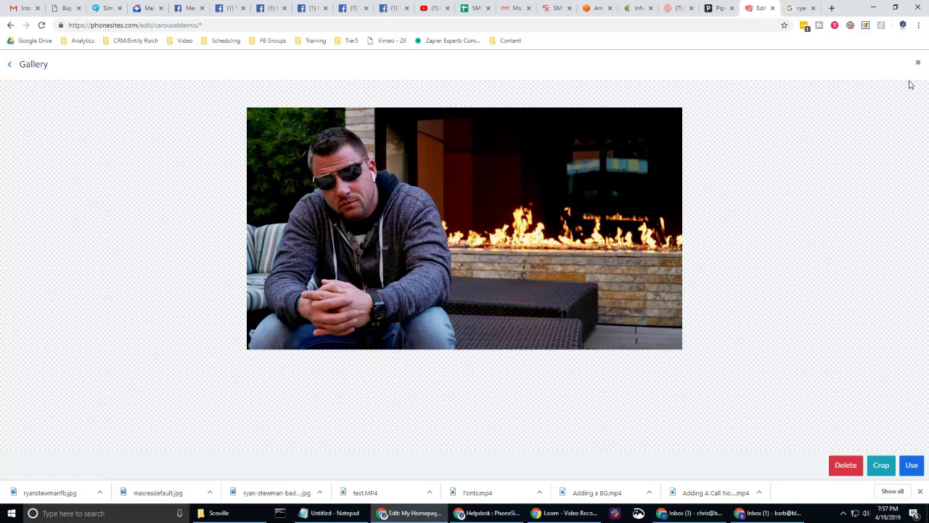
Open the black-and-white banner in the gallery and copy its image address
left_click(8, 64)
scroll(501, 312, "down", 4)
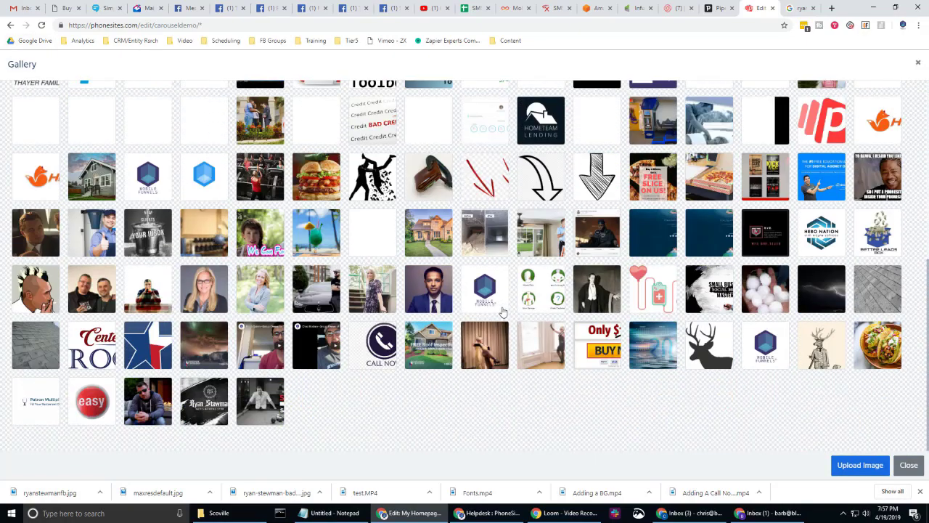
left_click(212, 402)
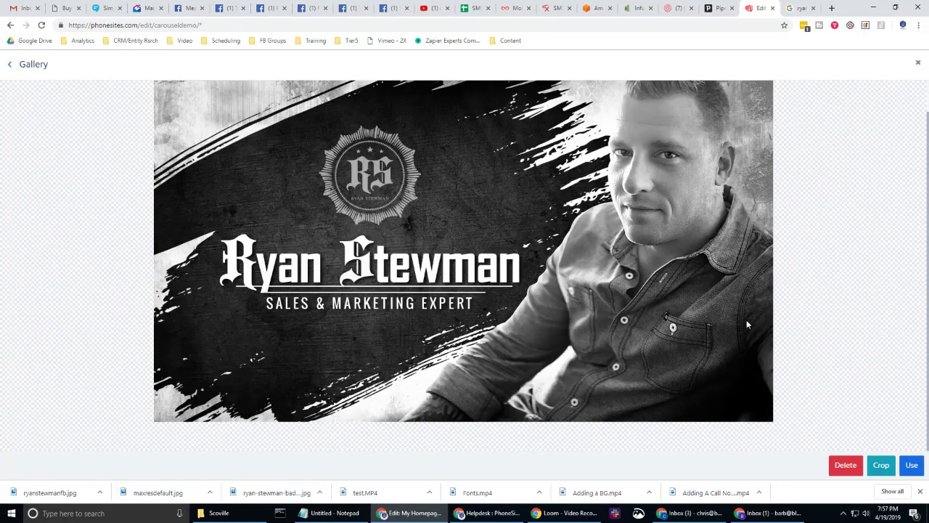
right_click(533, 220)
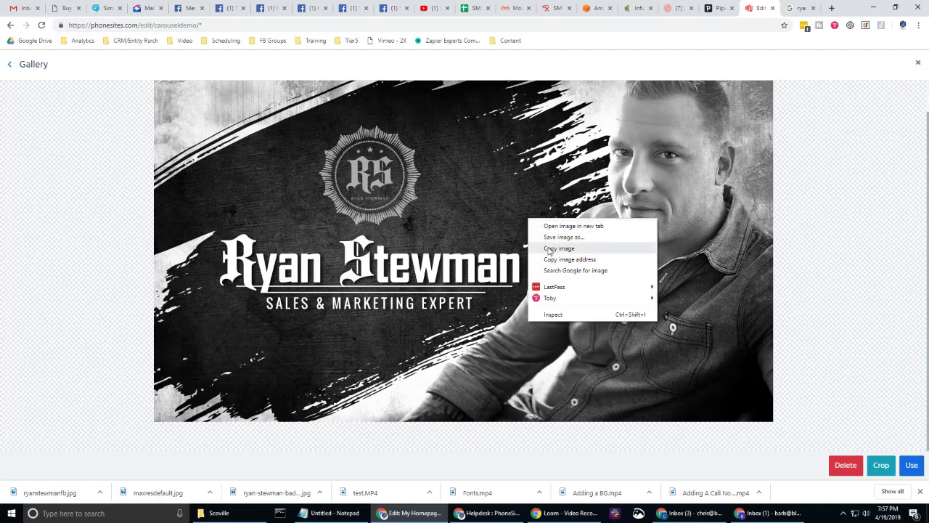
left_click(549, 244)
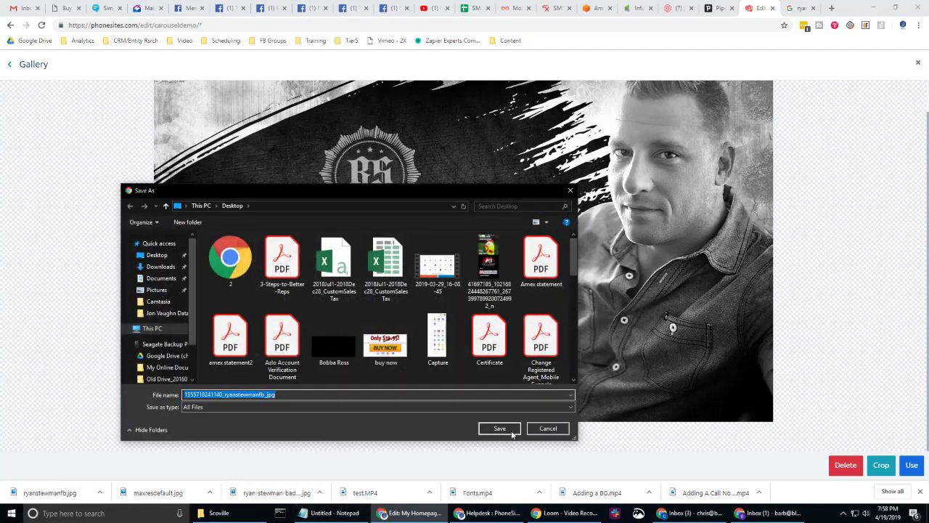
left_click(539, 434)
right_click(421, 212)
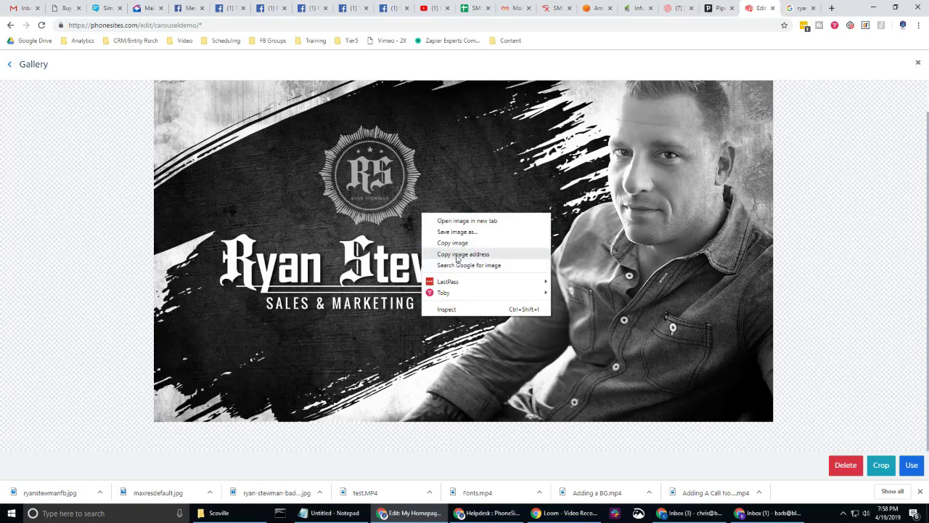
left_click(458, 255)
Paste the banner's URL into Notepad below the first address
left_click(330, 513)
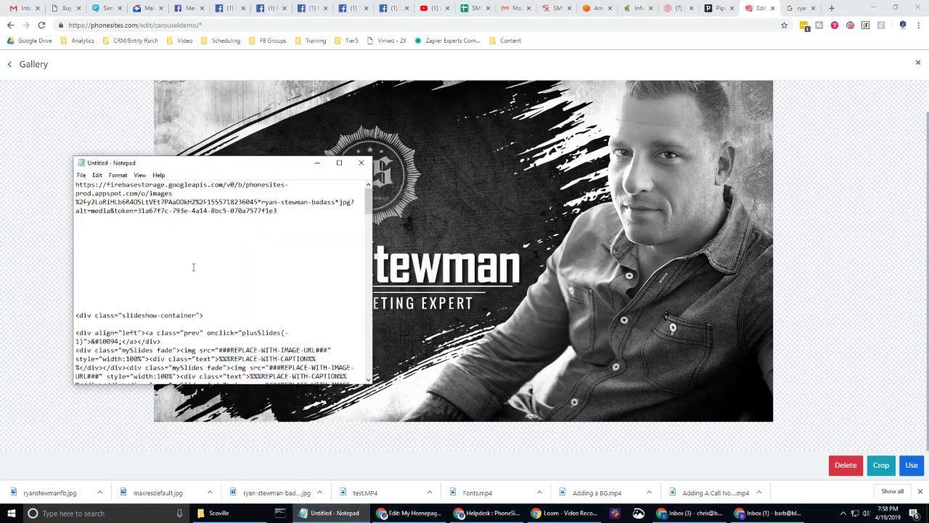
key("ctrl+v")
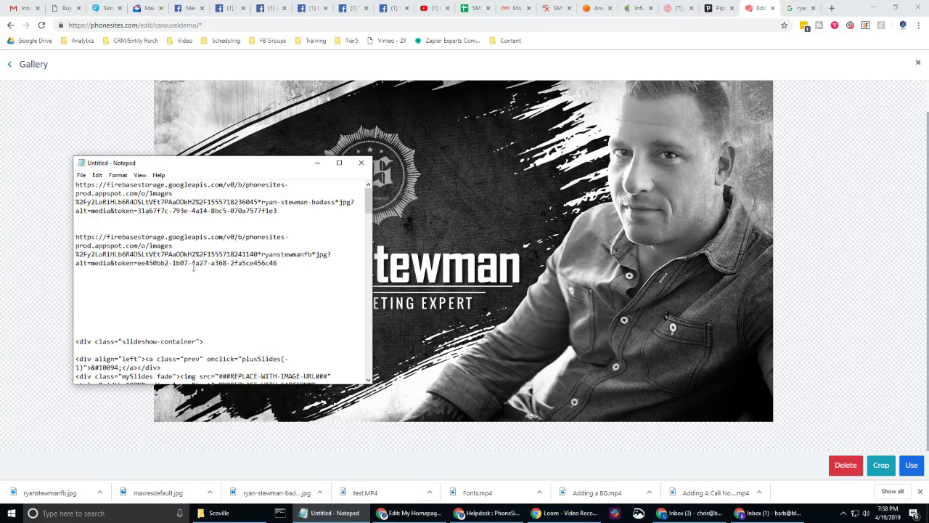
key("Return")
key("Return")
key("Return")
left_click(791, 203)
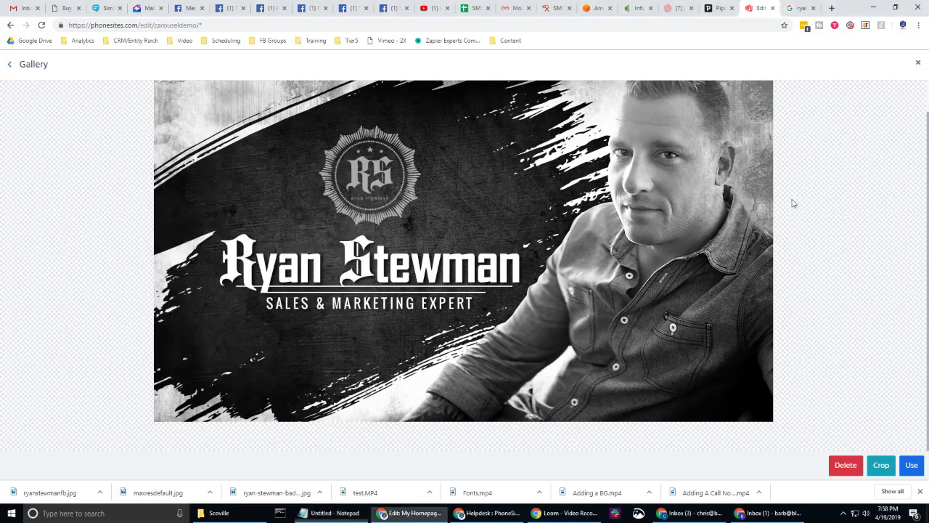
Copy the web address of the pool-table 'Sales talk with sales Pros' image from the gallery
left_click(10, 65)
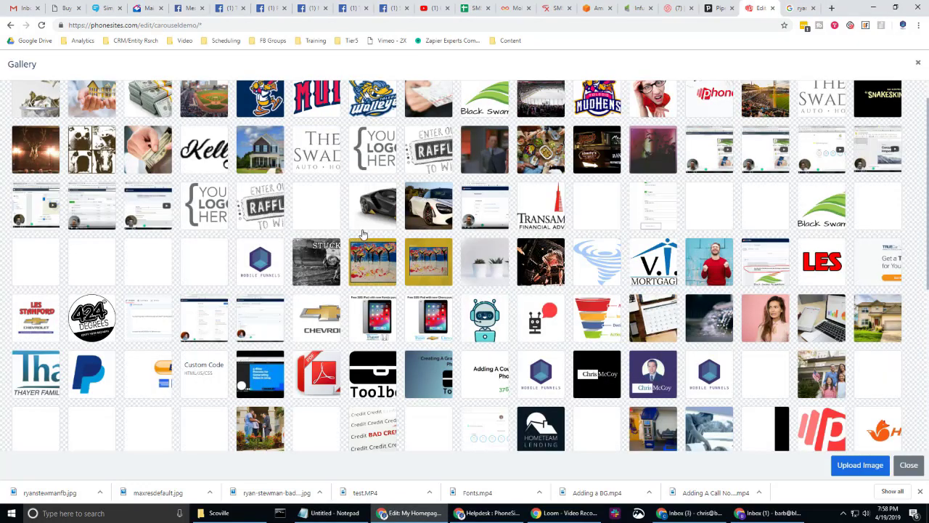
scroll(366, 244, "down", 5)
left_click(258, 396)
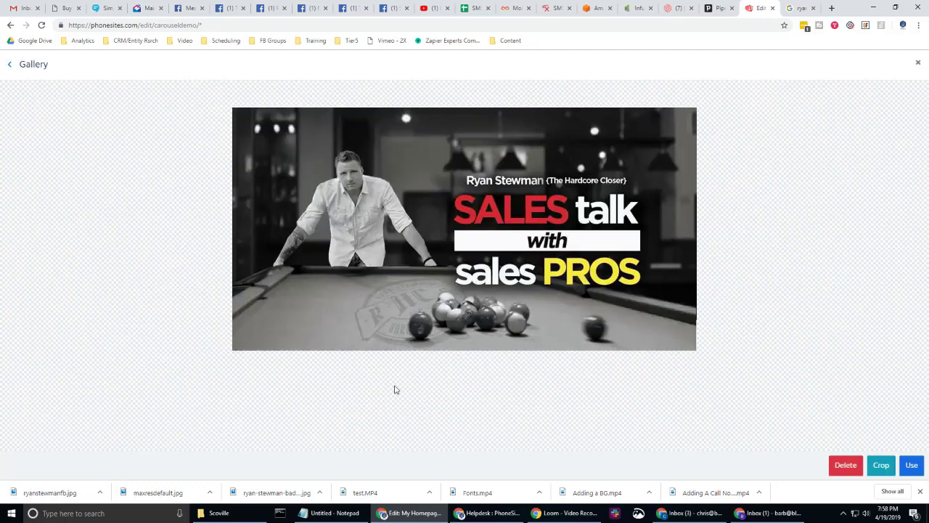
right_click(469, 208)
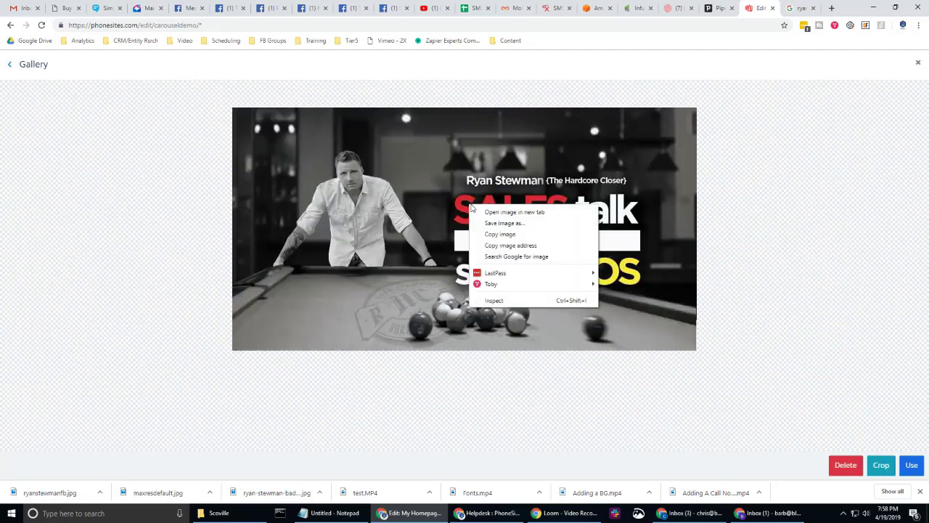
left_click(501, 246)
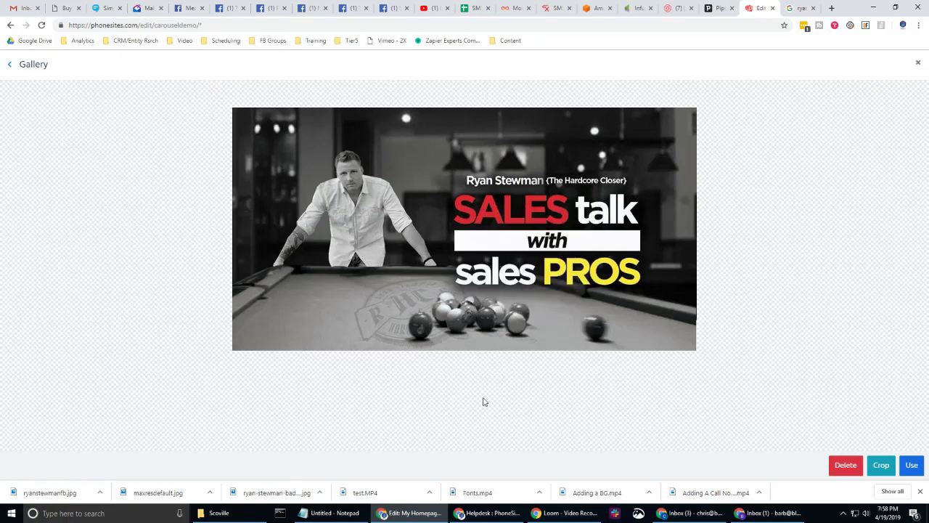
Paste that link into Notepad as the third photo URL and close the gallery
left_click(323, 513)
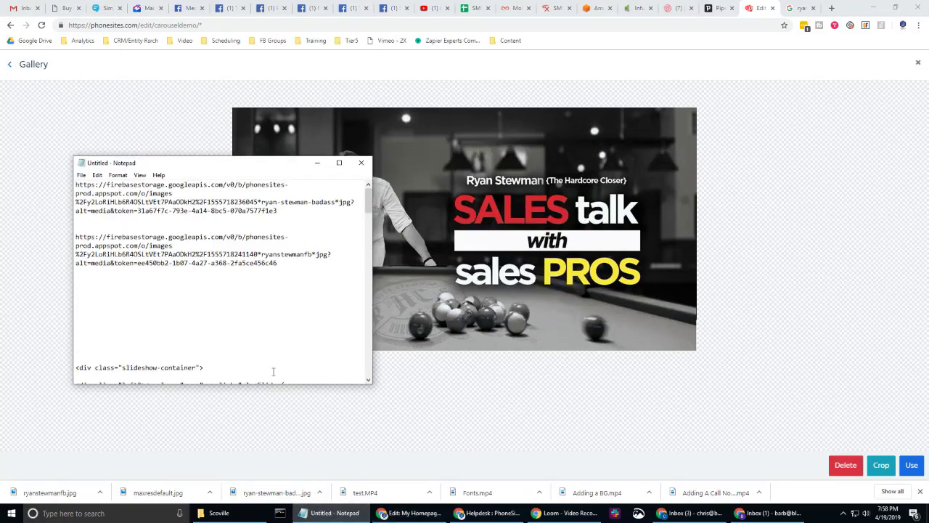
key("ctrl+v")
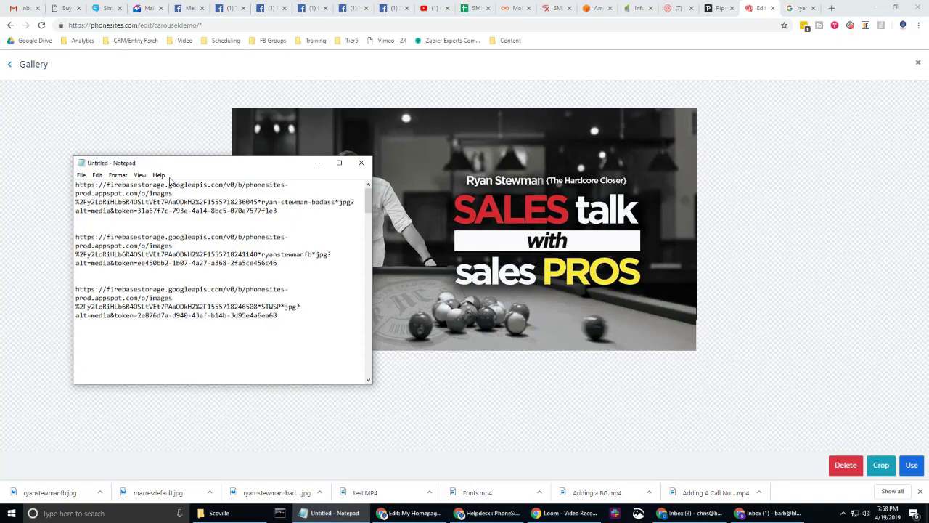
left_click(144, 70)
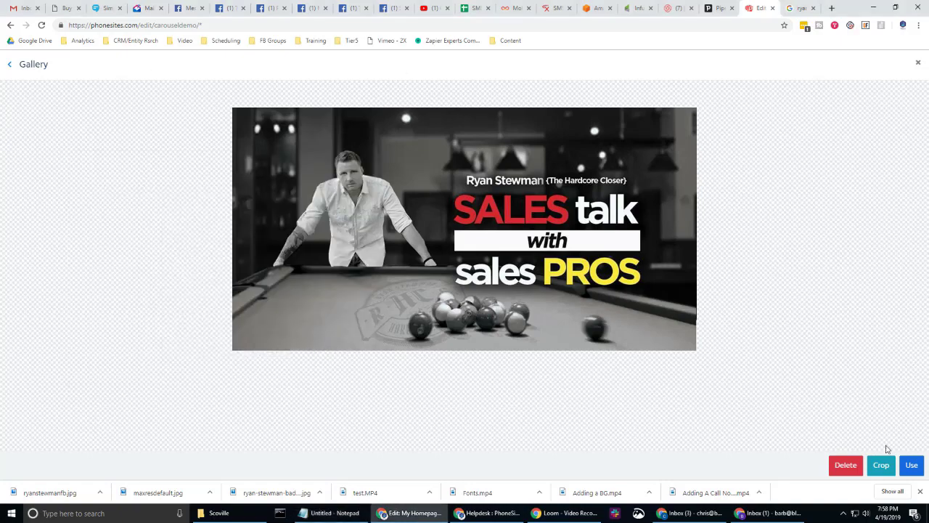
left_click(919, 65)
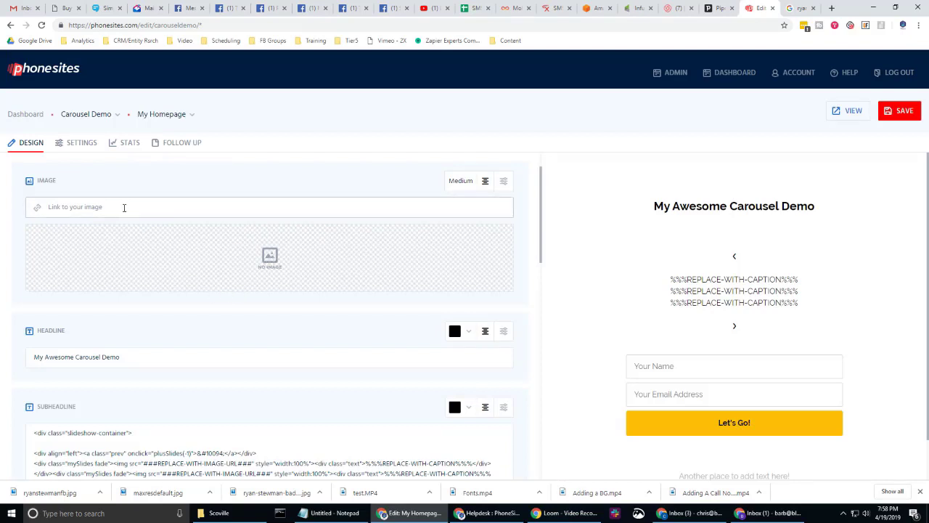
Delete the empty Medium image block and save the homepage with its carousel code
left_click(505, 186)
left_click(504, 260)
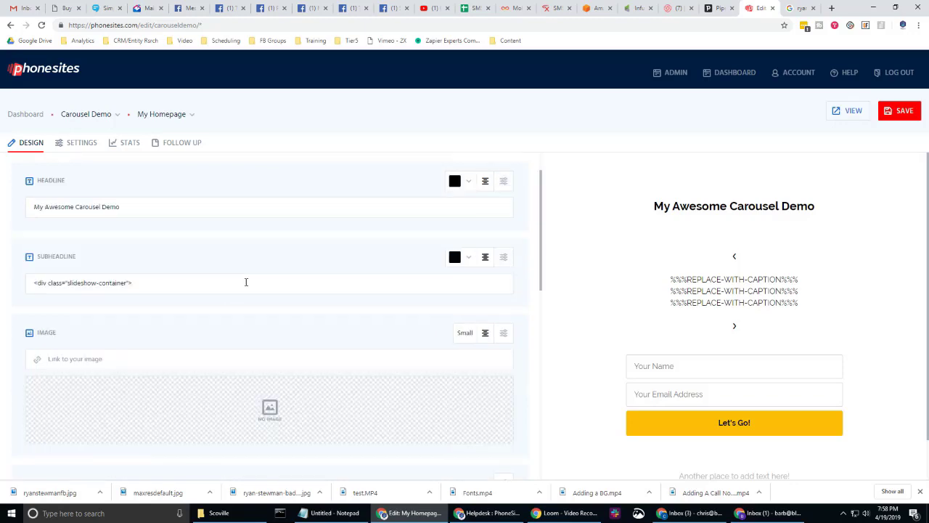
scroll(206, 286, "up", 1)
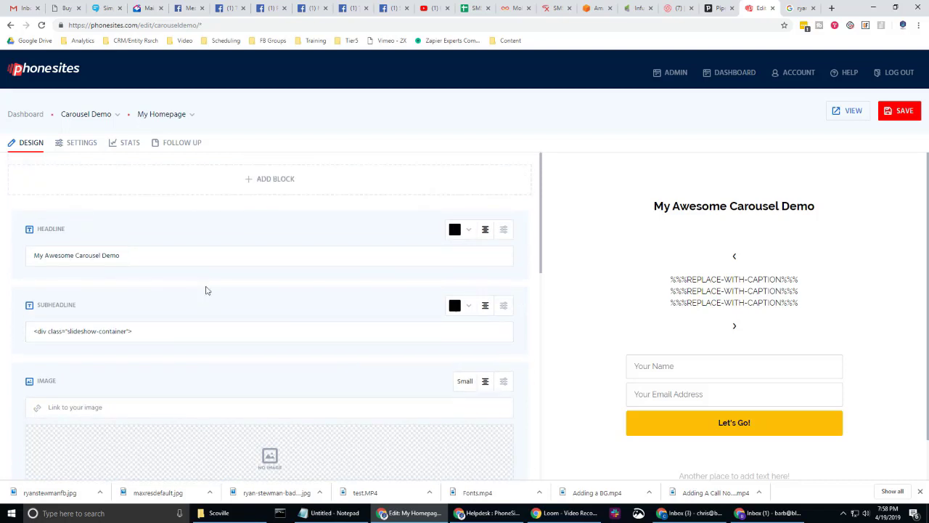
left_click(154, 334)
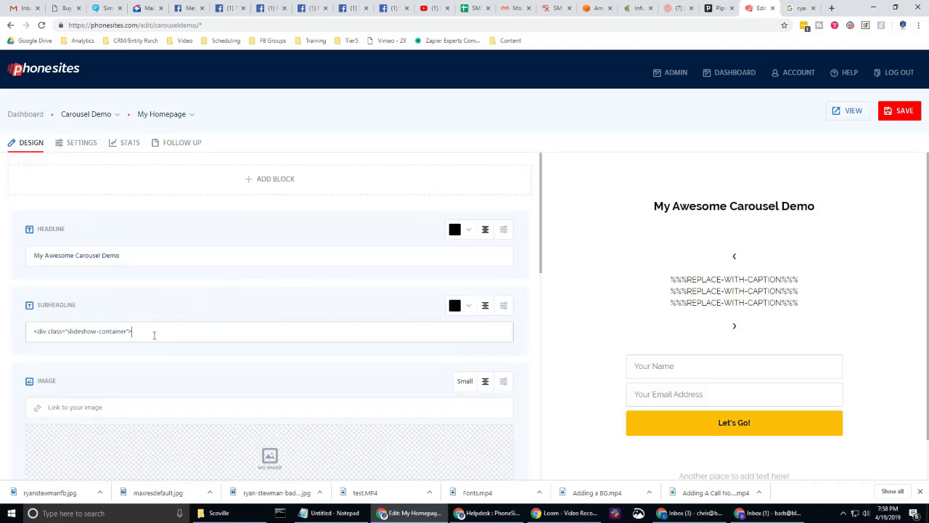
left_click(885, 116)
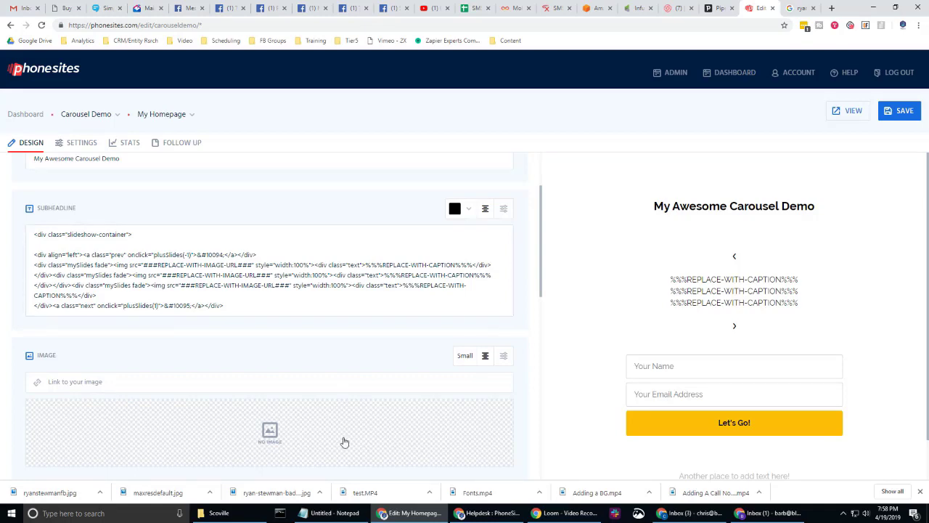
Replace the first slide's ###REPLACE-WITH-IMAGE-URL### placeholder with the STWSP.jpg link copied from Notepad
left_click(330, 513)
left_click_drag(268, 320, 77, 288)
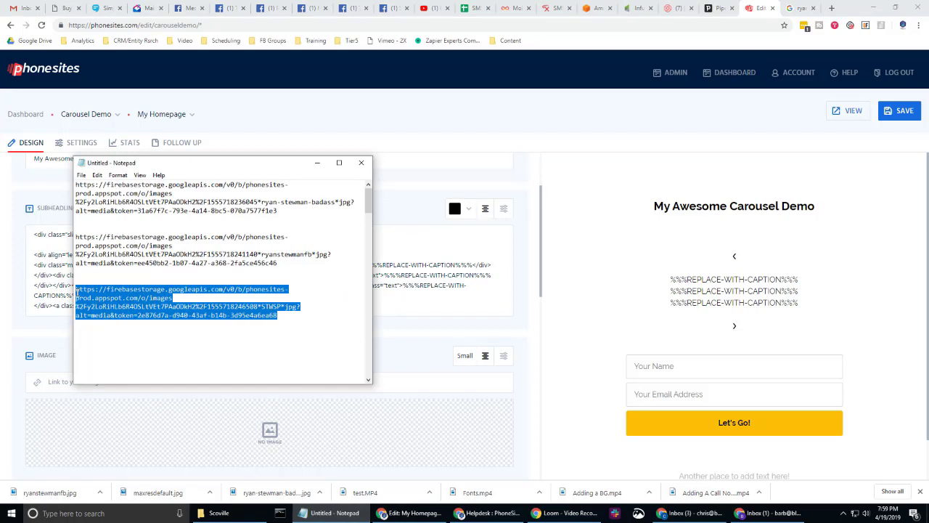
left_click(317, 162)
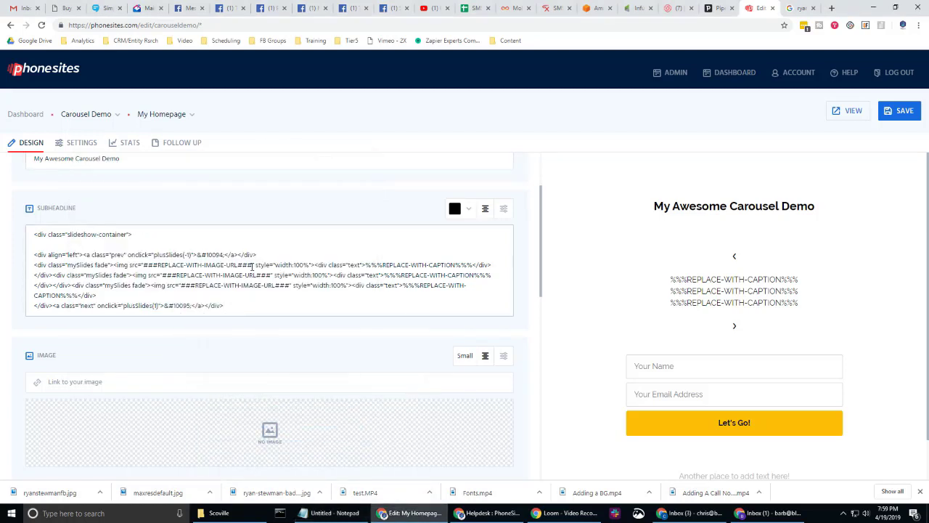
left_click_drag(252, 266, 225, 268)
left_click_drag(174, 270, 144, 265)
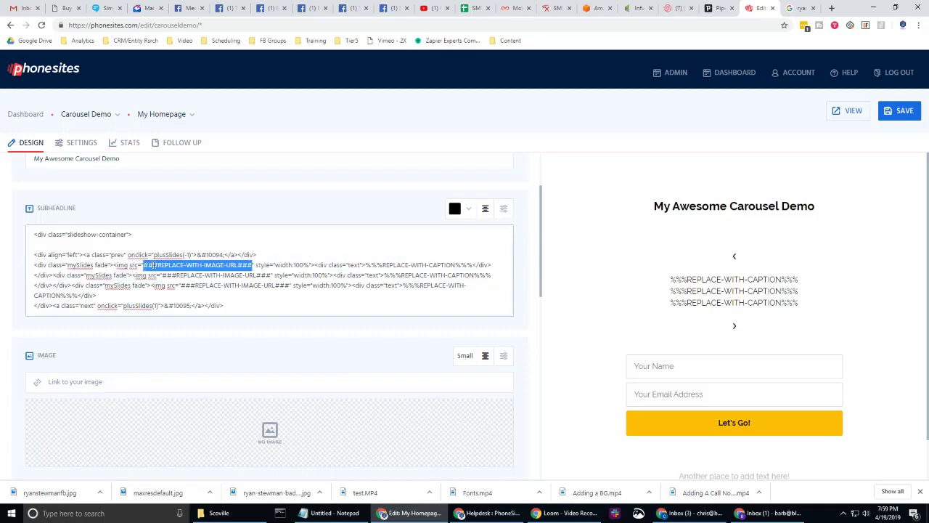
key("ctrl+v")
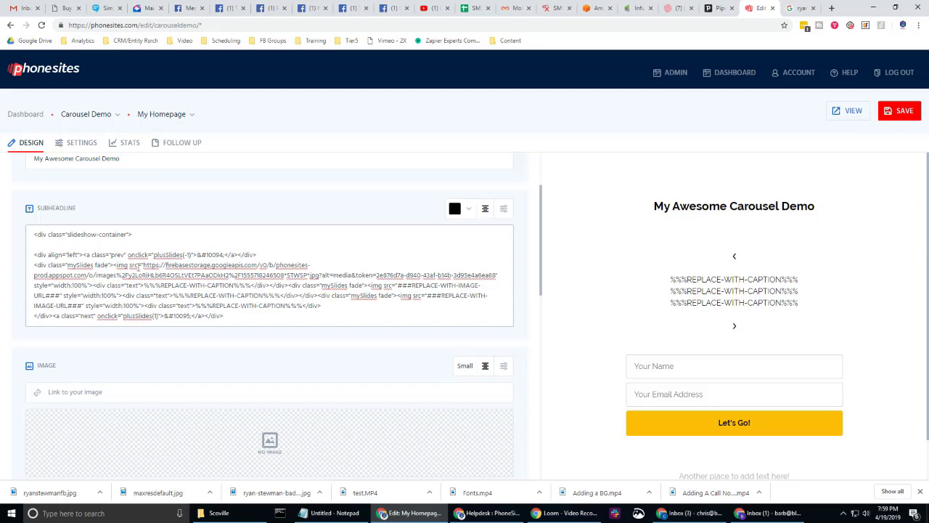
left_click(331, 513)
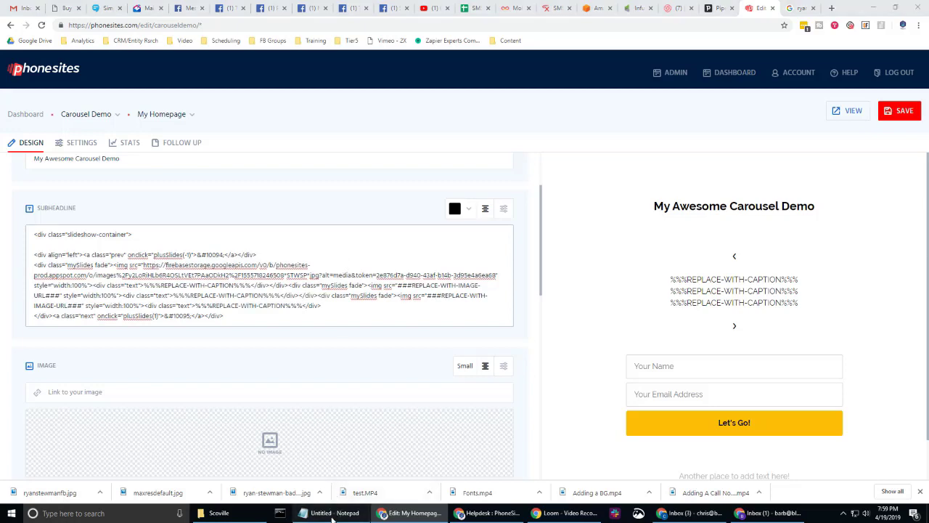
Replace the second slide's image placeholder with the ryanstewmanfb.jpg link from Notepad
left_click_drag(281, 263, 76, 240)
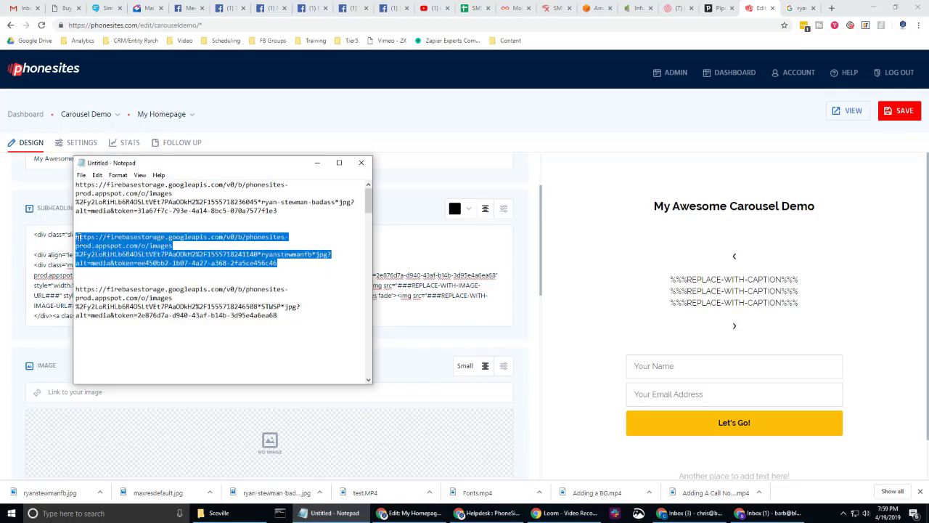
left_click(316, 164)
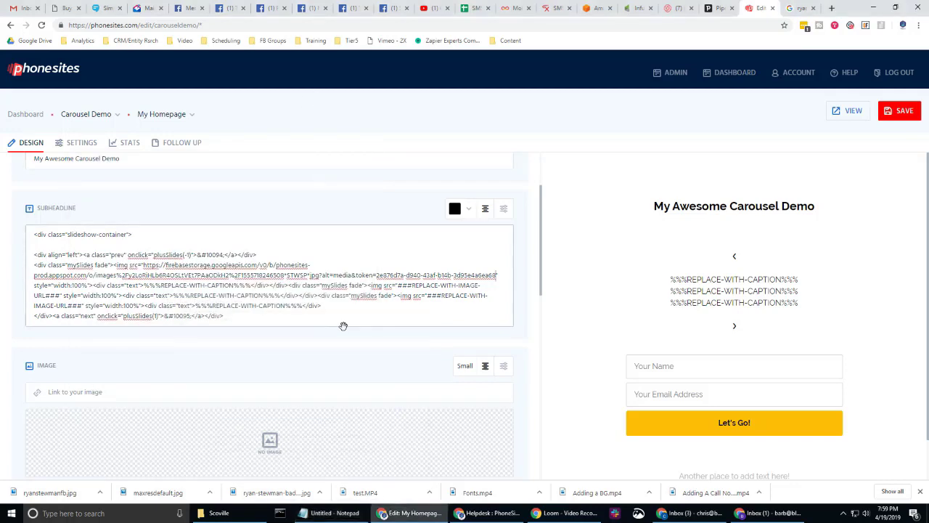
left_click_drag(398, 284, 55, 308)
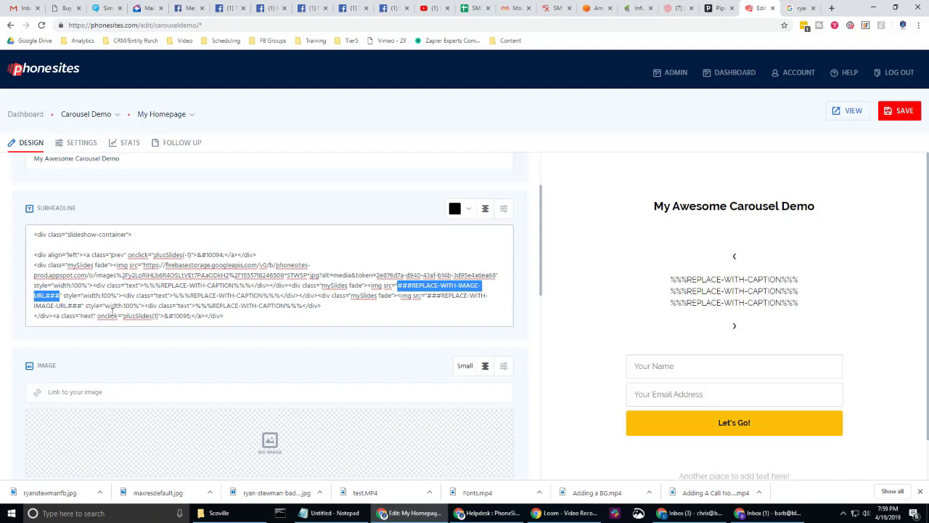
key("ctrl+v")
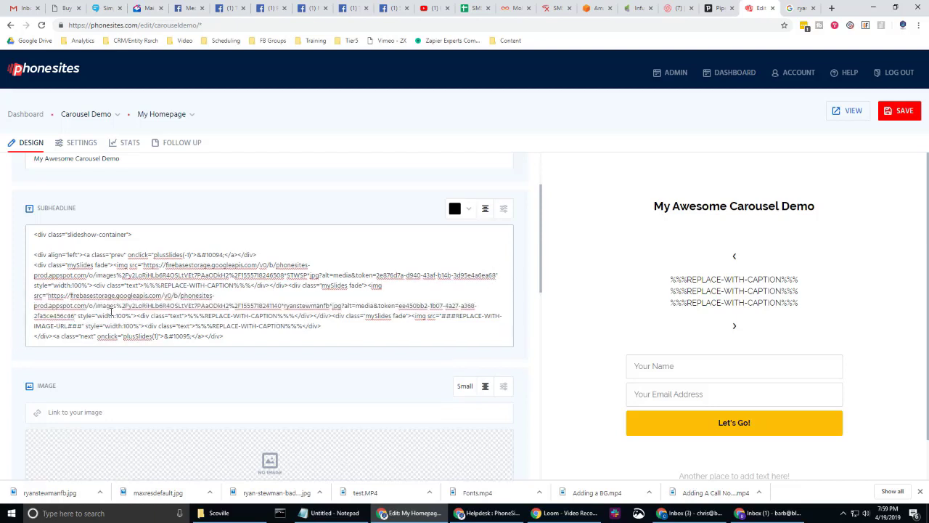
Replace the third slide's image placeholder with the ryan-stewman-badass.jpg link from Notepad
left_click(330, 513)
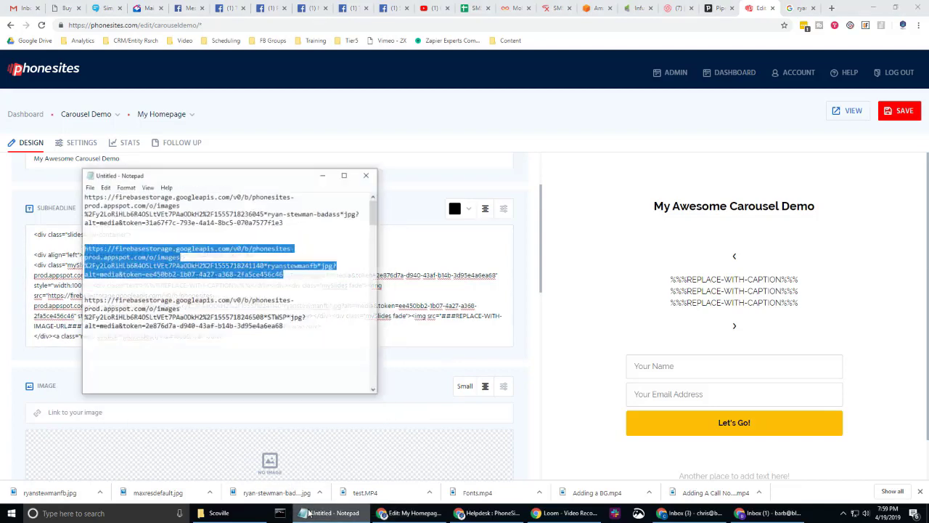
left_click_drag(279, 210, 76, 186)
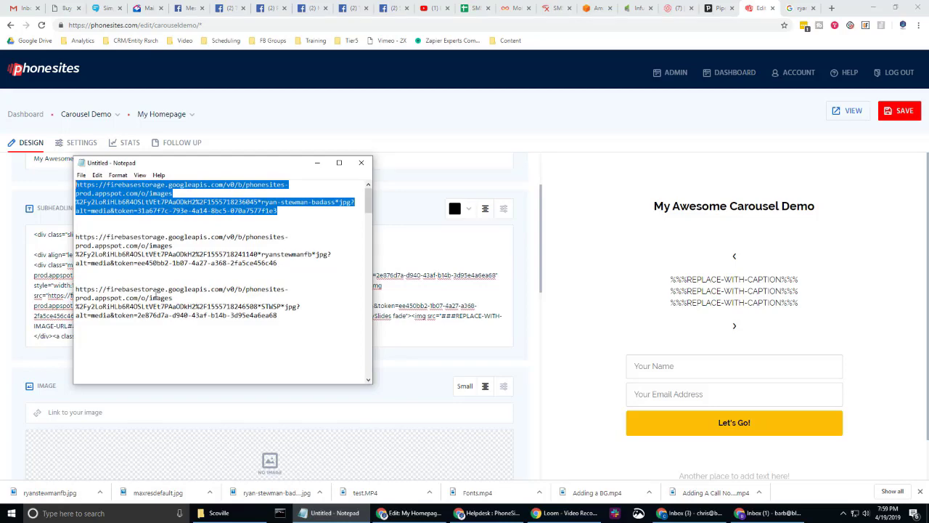
left_click(316, 162)
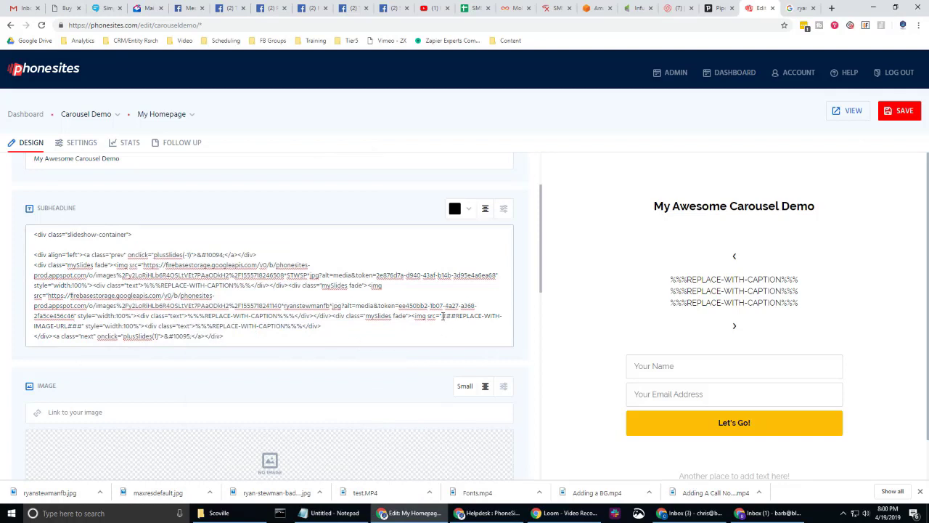
left_click_drag(443, 316, 82, 327)
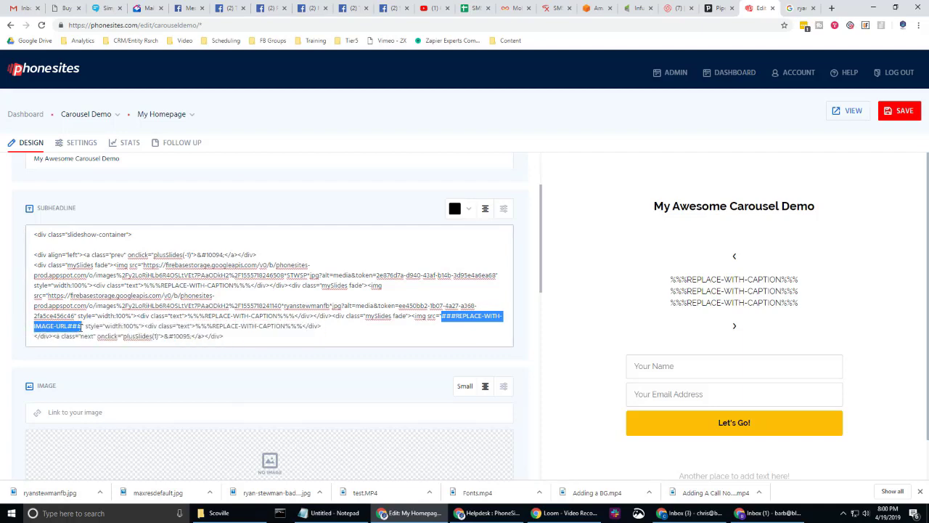
key("ctrl+v")
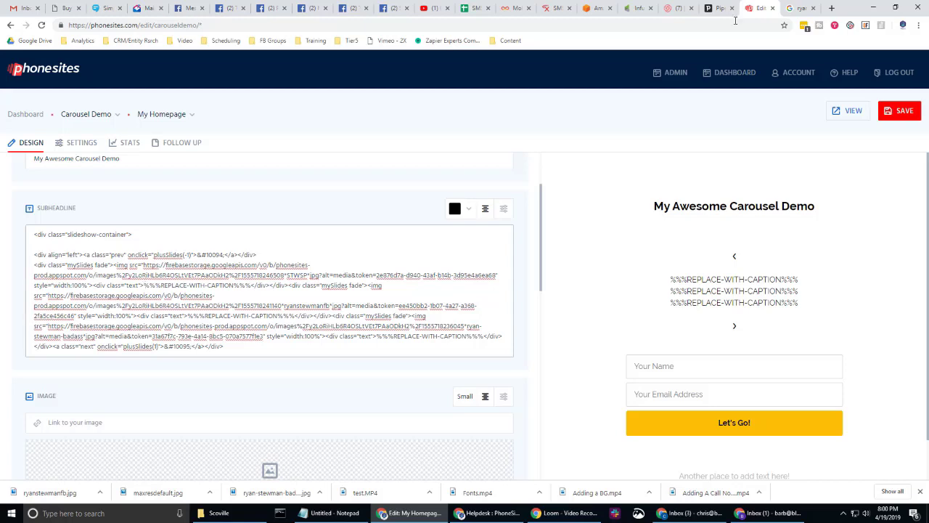
left_click(798, 8)
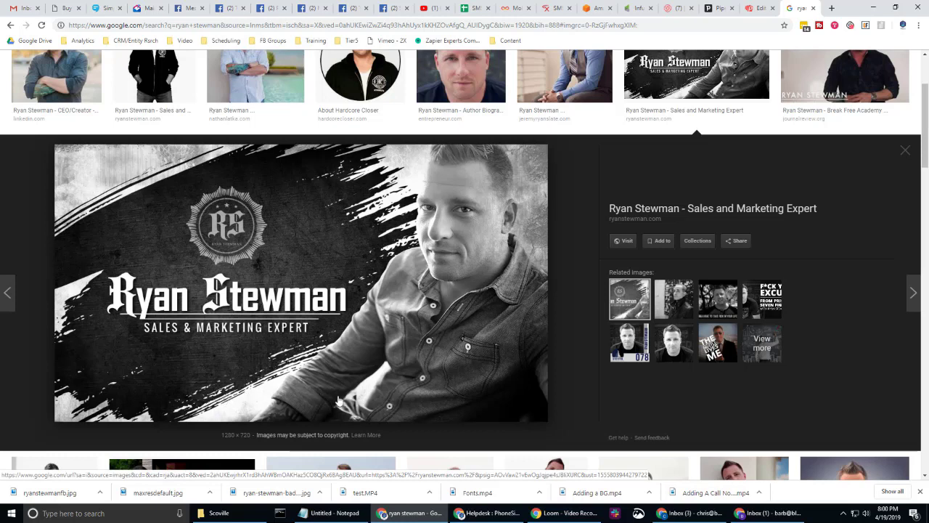
left_click(748, 8)
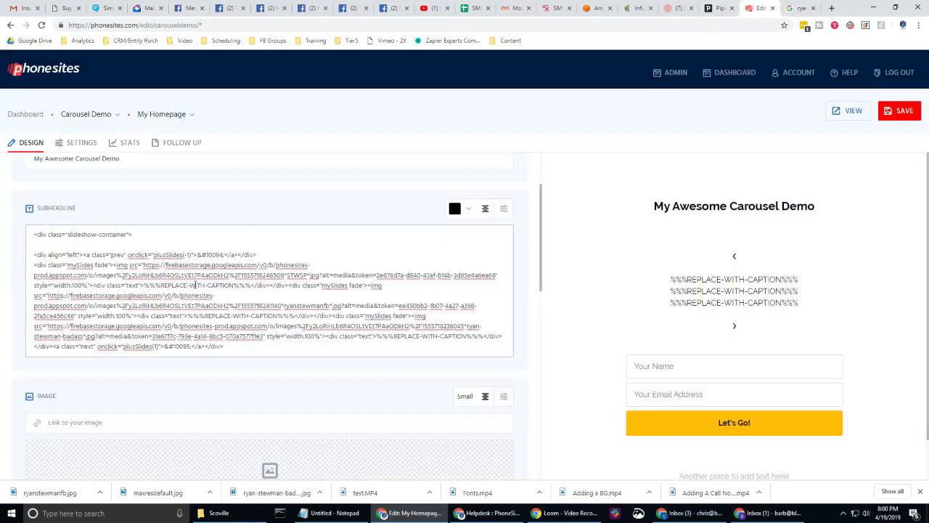
Select the first %%%REPLACE-WITH-CAPTION%%% placeholder and save the page with all three image links
left_click_drag(251, 285, 145, 287)
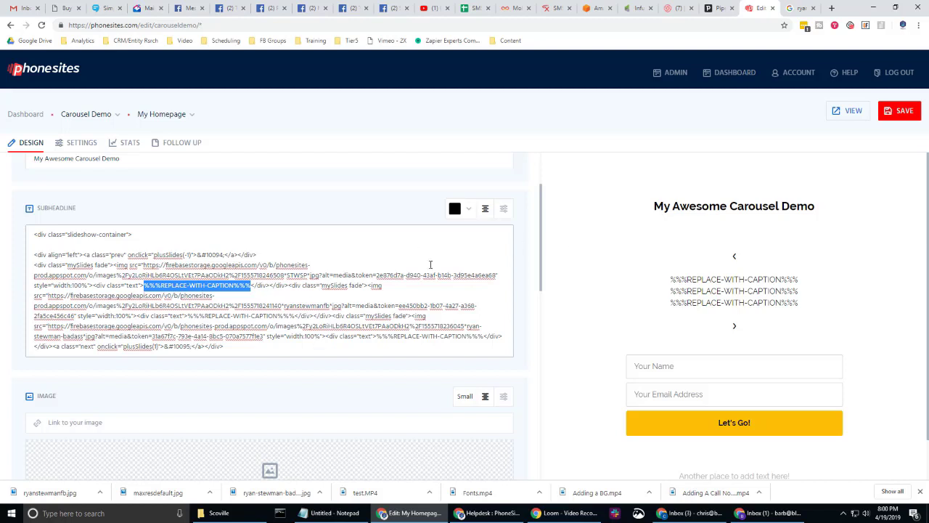
left_click(897, 112)
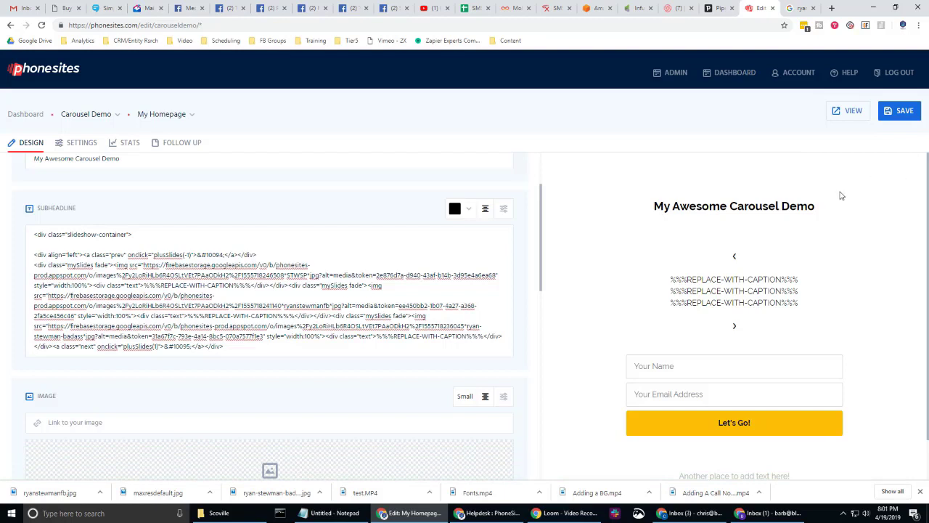
Open the published carousel demo page in a new tab
left_click(851, 115)
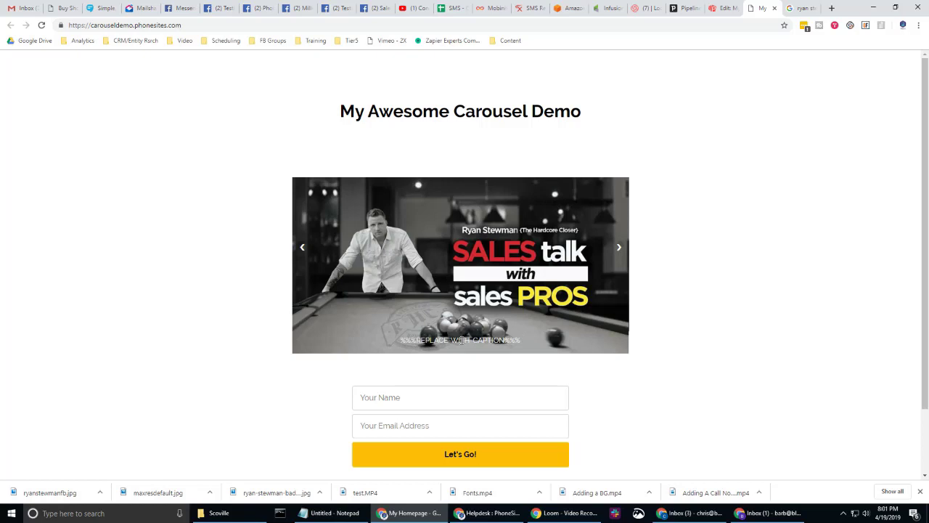
Delete the first slide's caption placeholder, save, and reload the live page to confirm it
left_click(725, 8)
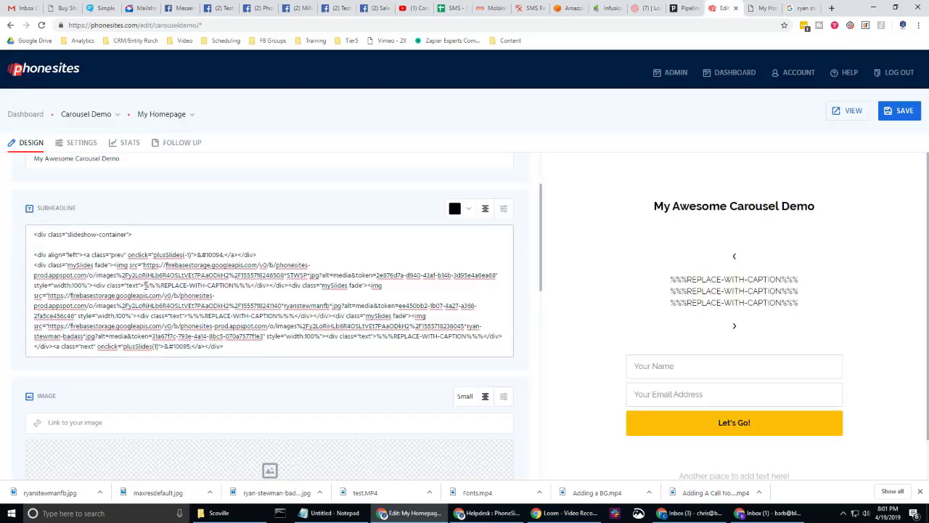
left_click_drag(145, 285, 251, 284)
left_click(176, 286)
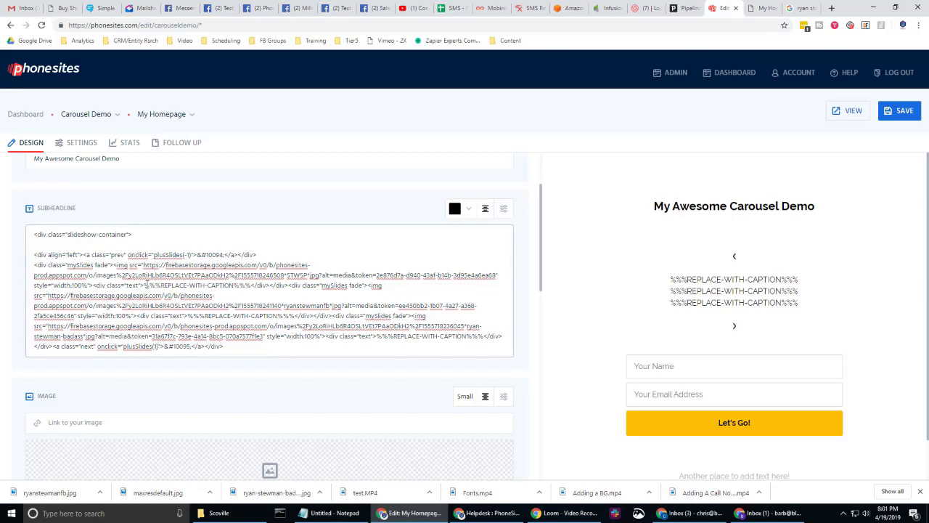
left_click_drag(144, 284, 252, 286)
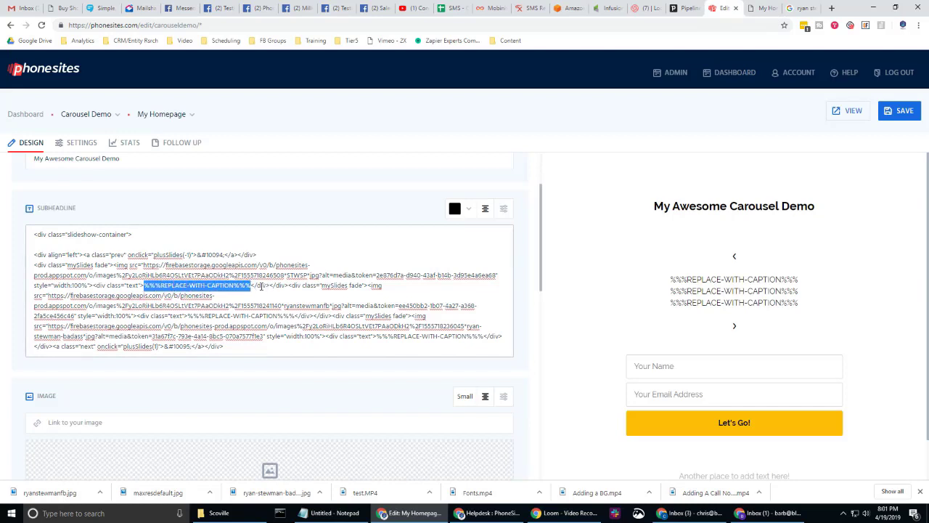
key("BackSpace")
left_click(900, 110)
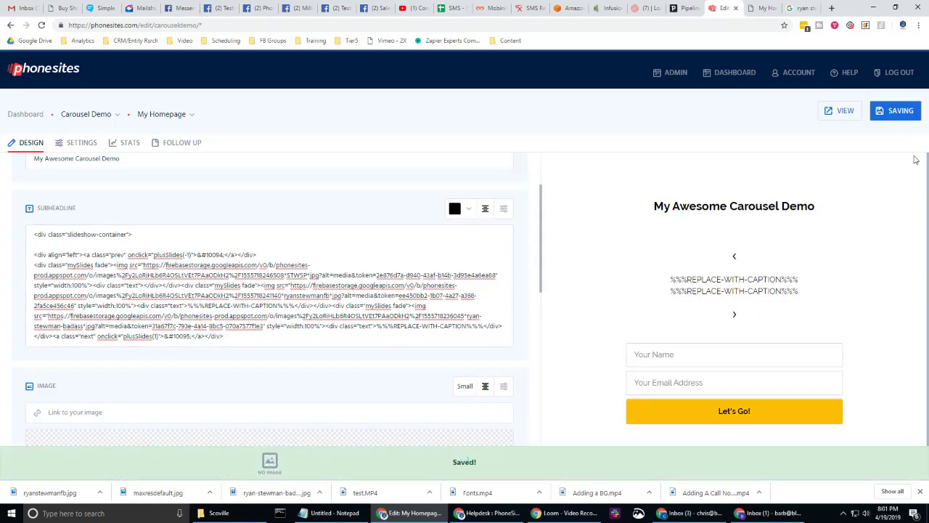
left_click(763, 8)
left_click(42, 26)
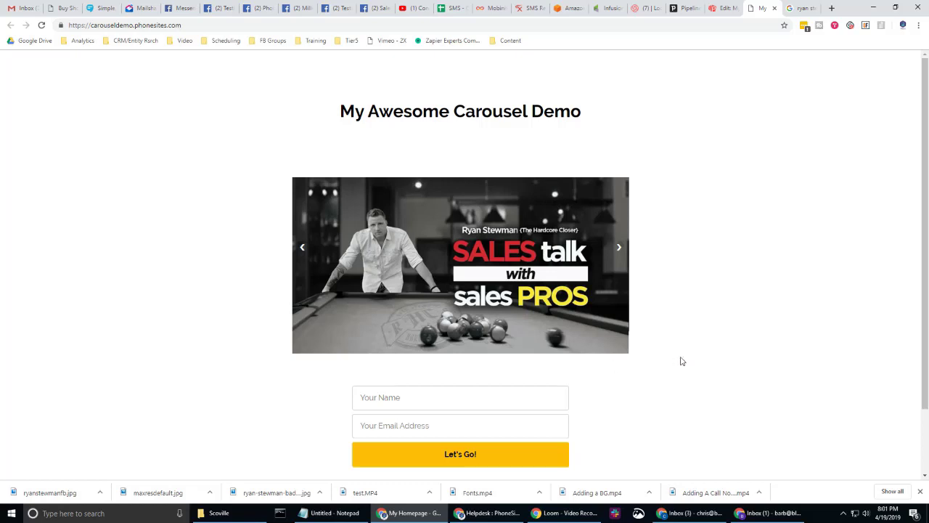
Advance the live carousel two slides, then return to the editor's carousel code
left_click(618, 250)
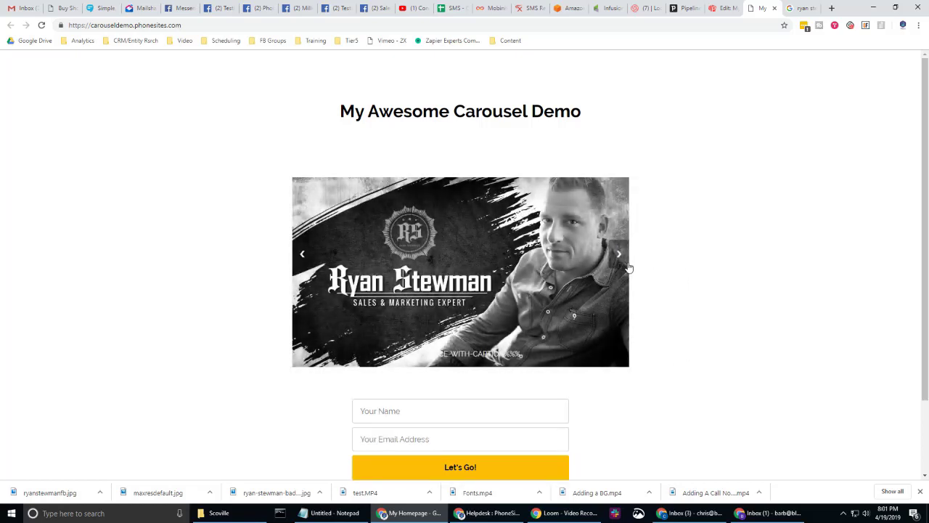
left_click(619, 254)
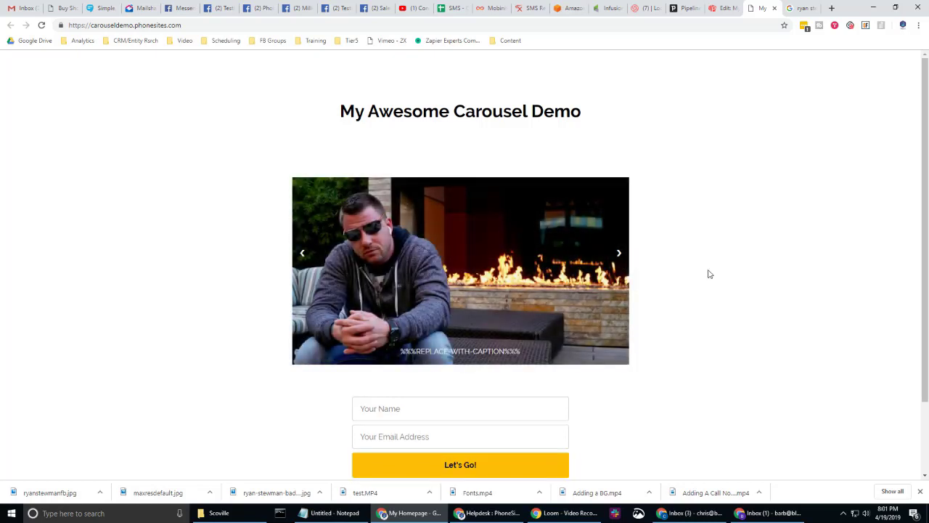
left_click(724, 8)
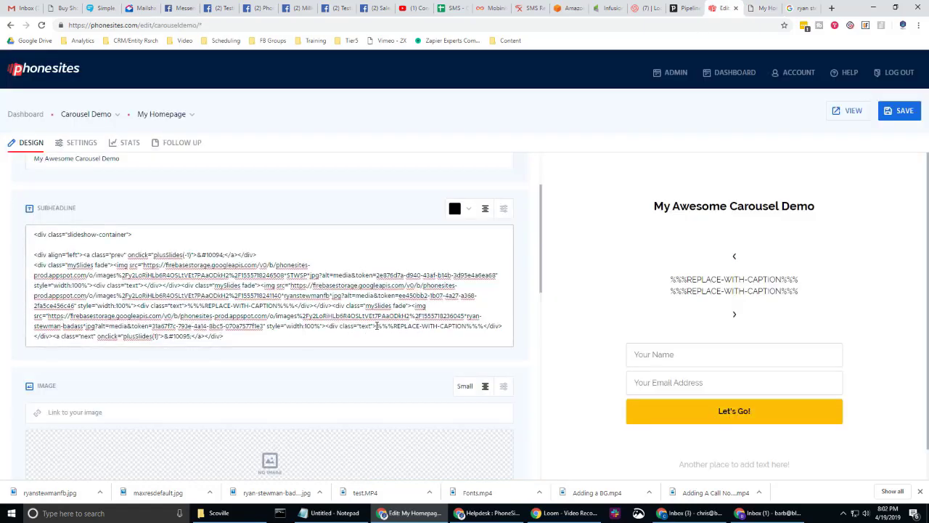
Replace the third slide's caption placeholder with the subject's name plus 'Badass' and save
left_click_drag(376, 327, 483, 326)
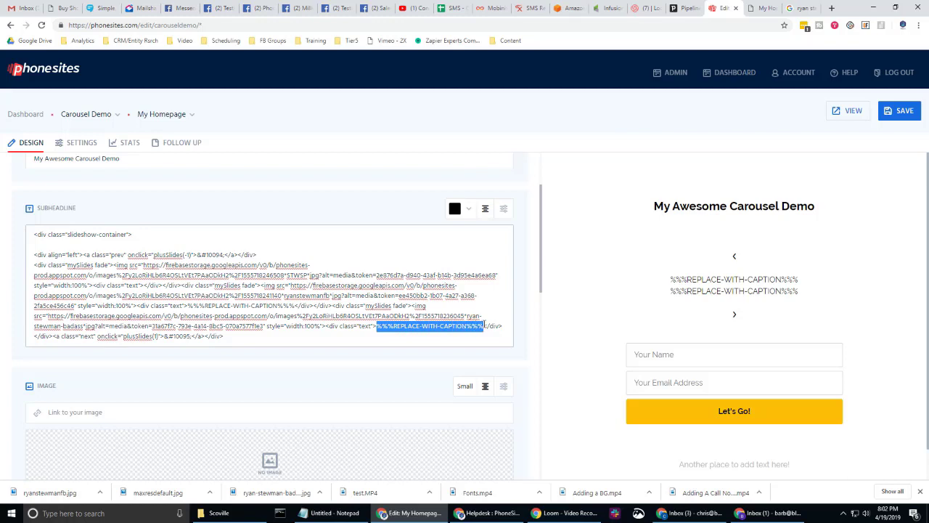
type("Ryan STew")
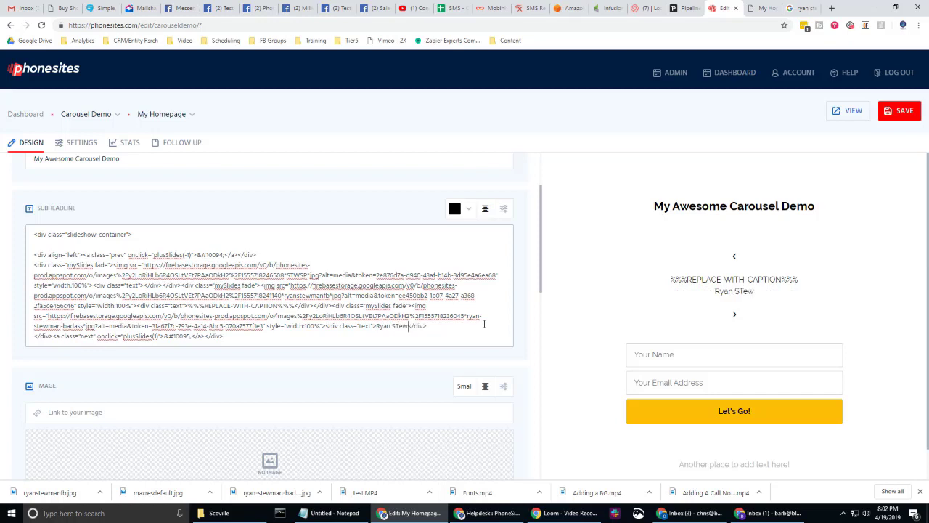
key("BackSpace")
type("tewman.")
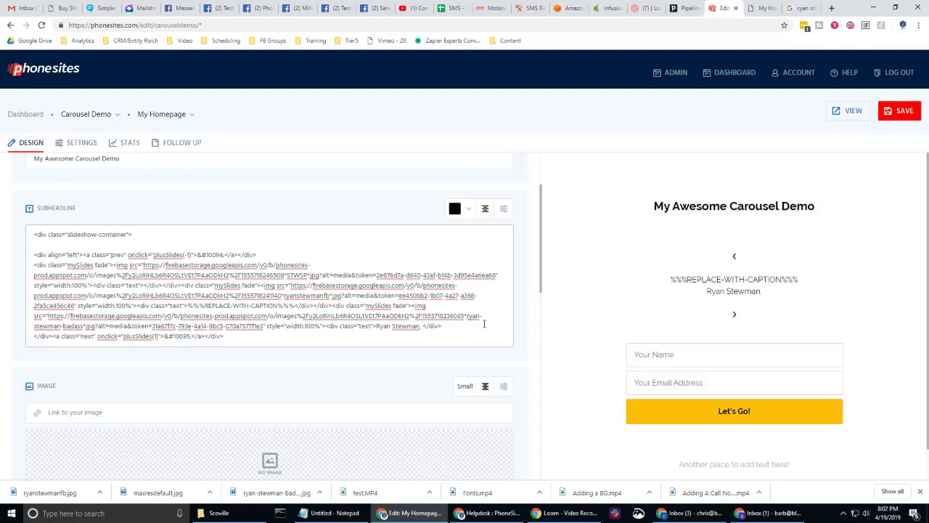
type(" Badas")
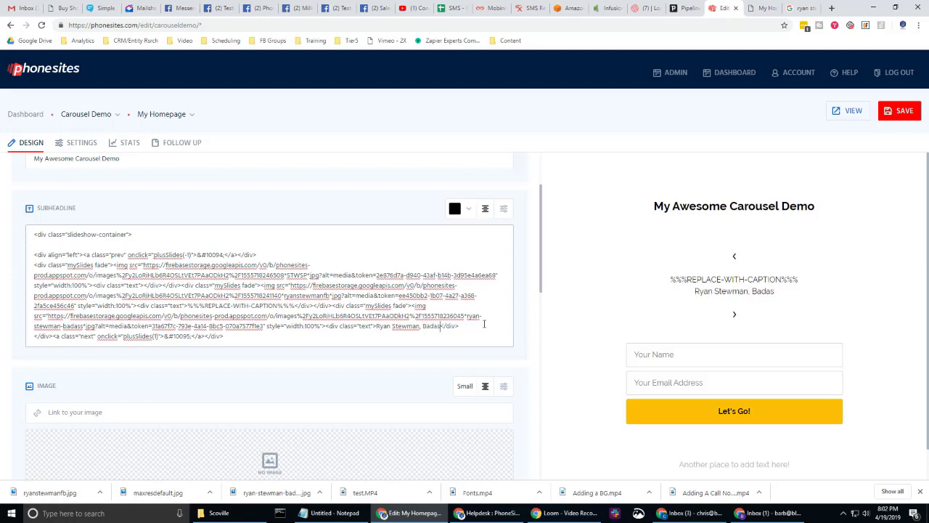
type("s")
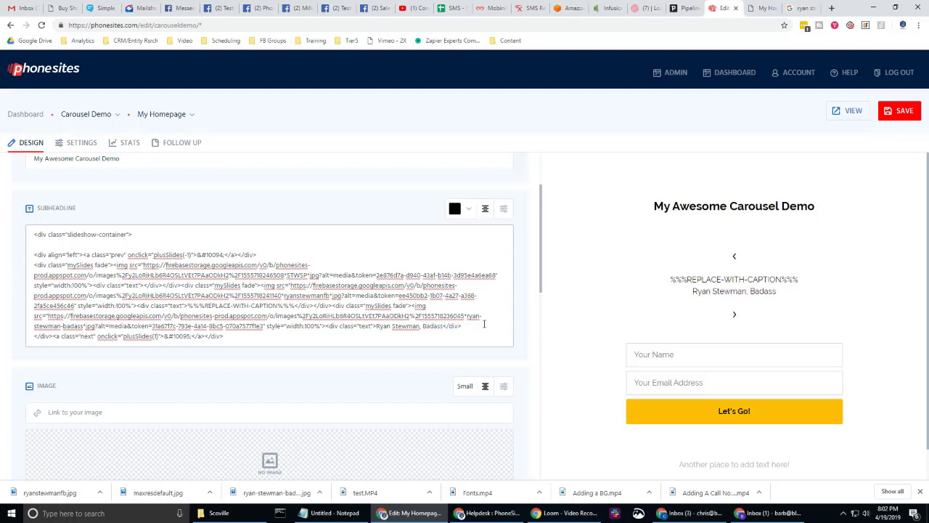
left_click(902, 115)
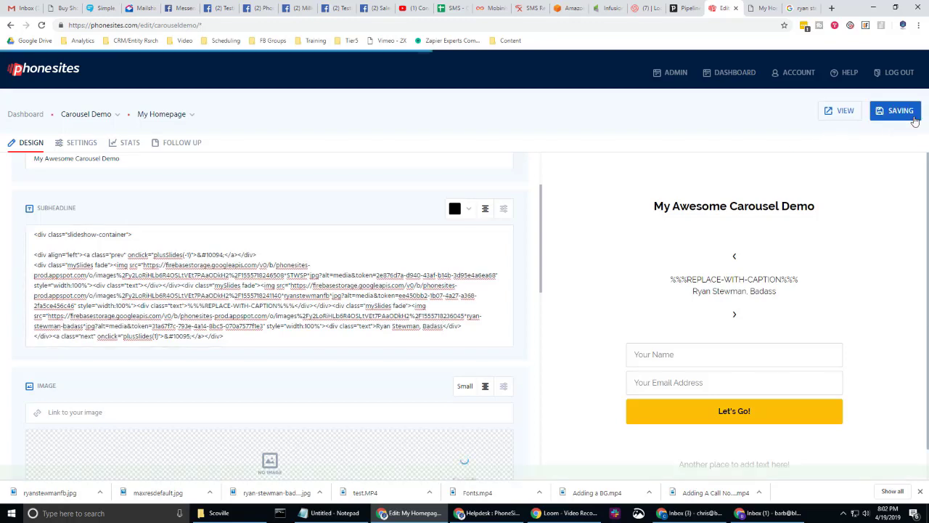
left_click(779, 6)
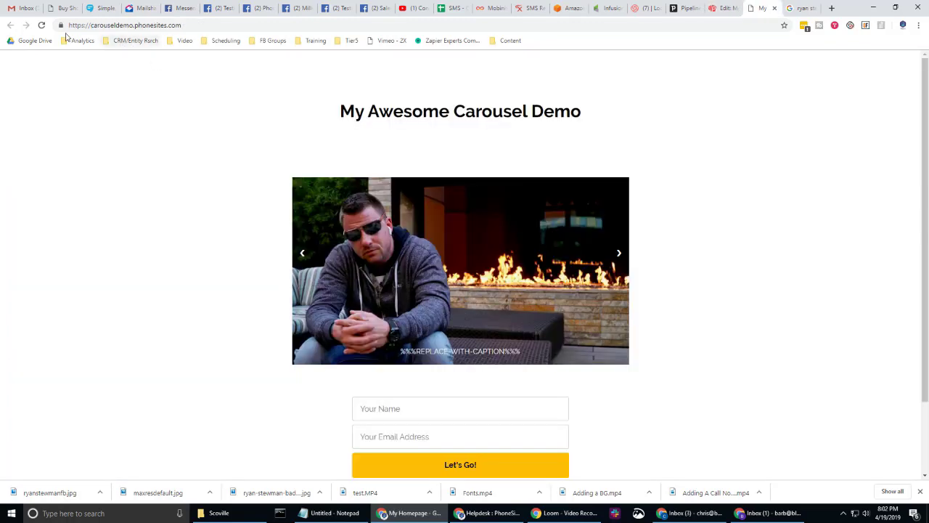
Reload the live page and cycle the carousel both ways to check all three slides and the new caption
left_click(41, 25)
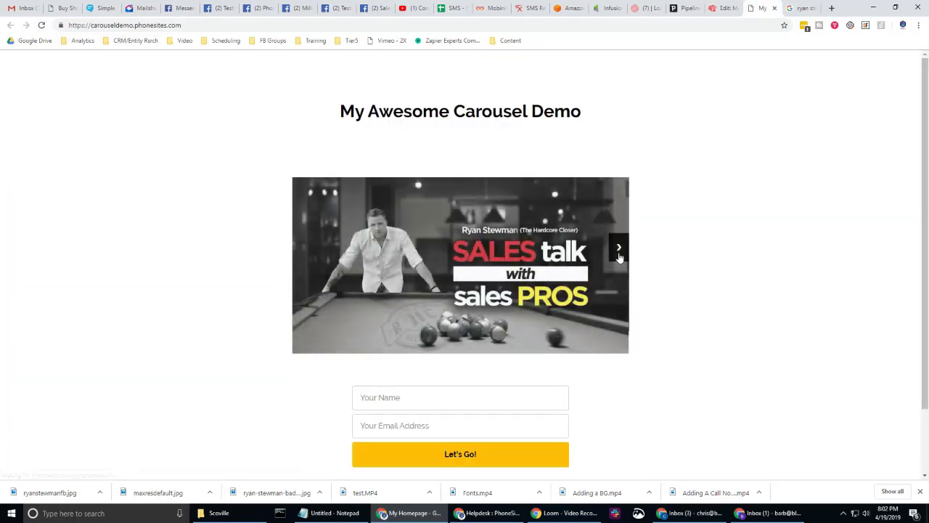
left_click(619, 250)
left_click(619, 251)
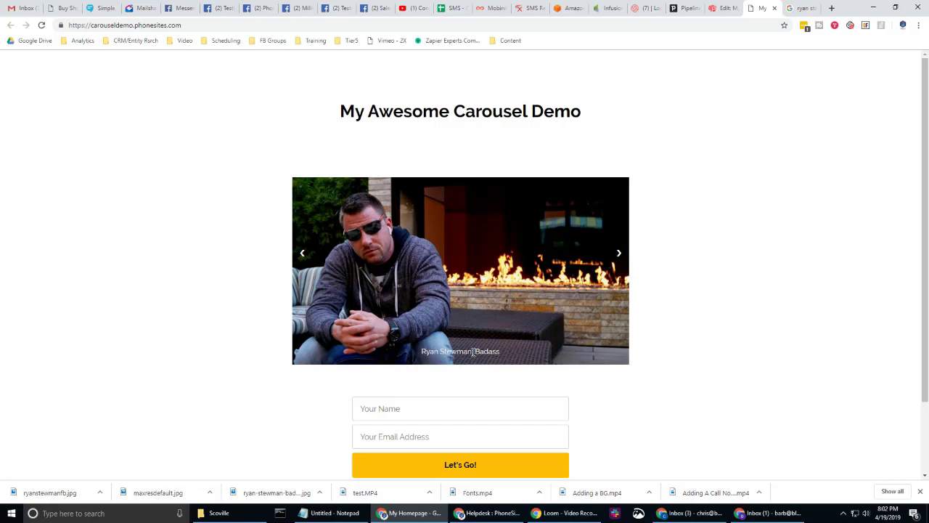
left_click(305, 253)
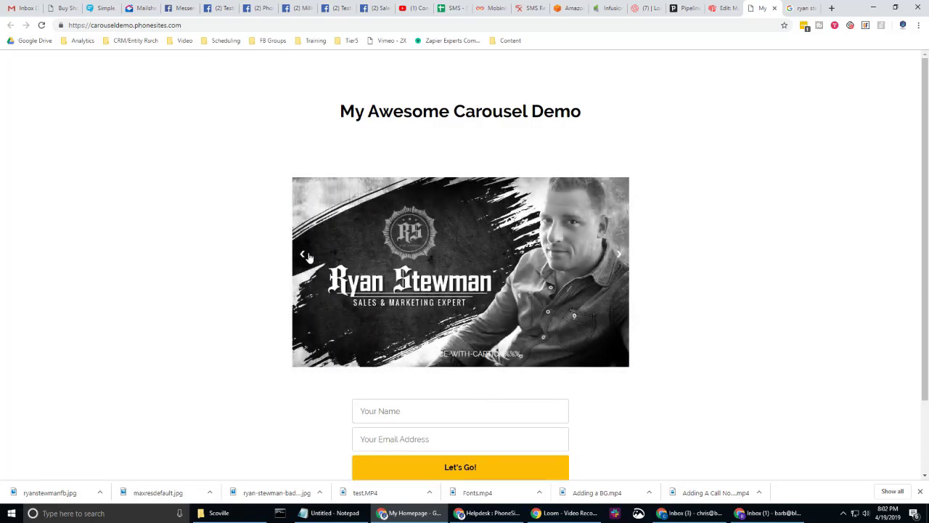
left_click(303, 254)
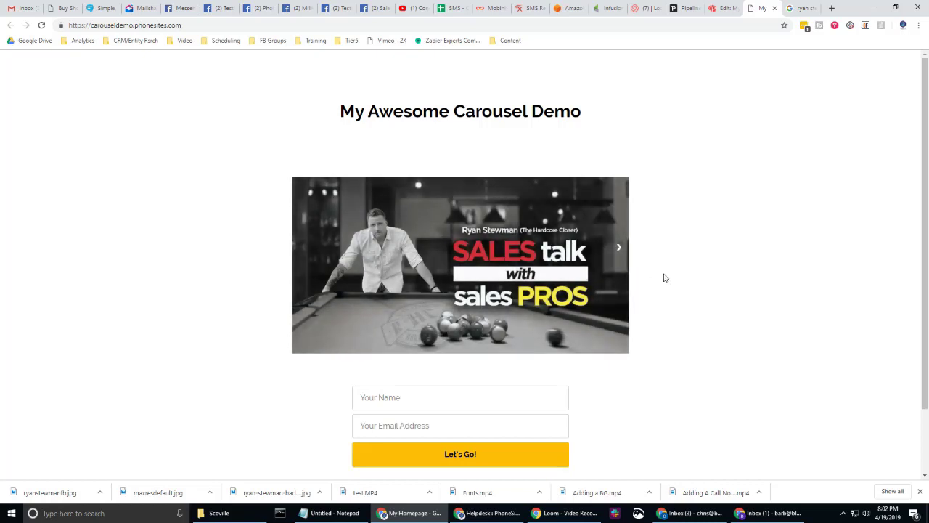
left_click(620, 250)
left_click(621, 251)
left_click(621, 250)
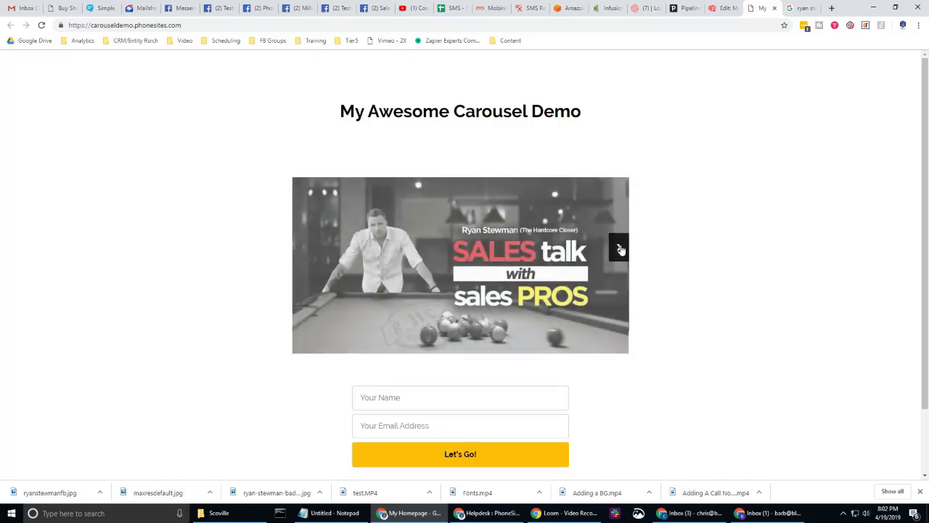
left_click(621, 251)
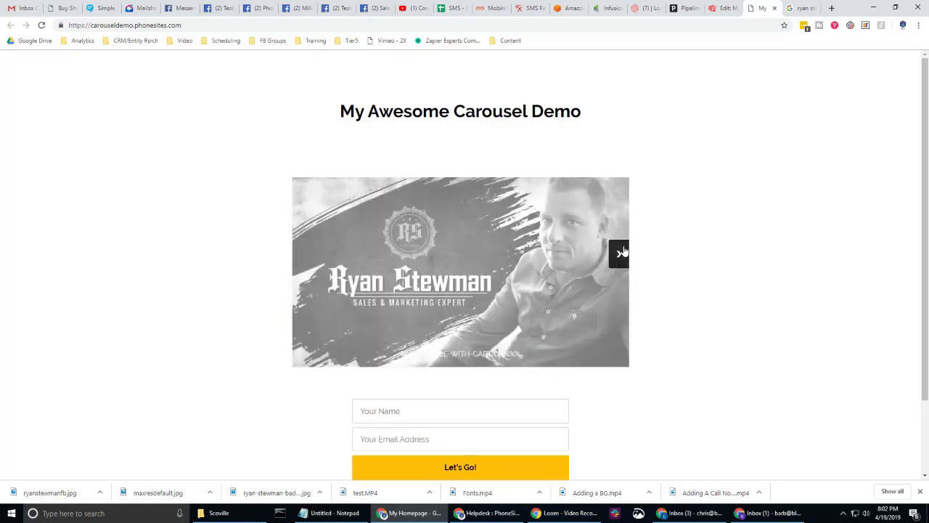
left_click(621, 251)
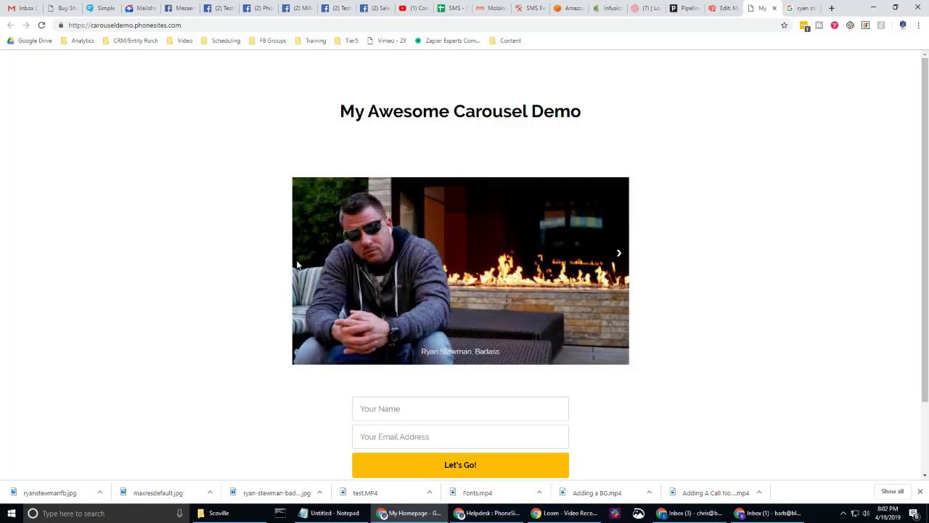
left_click(304, 255)
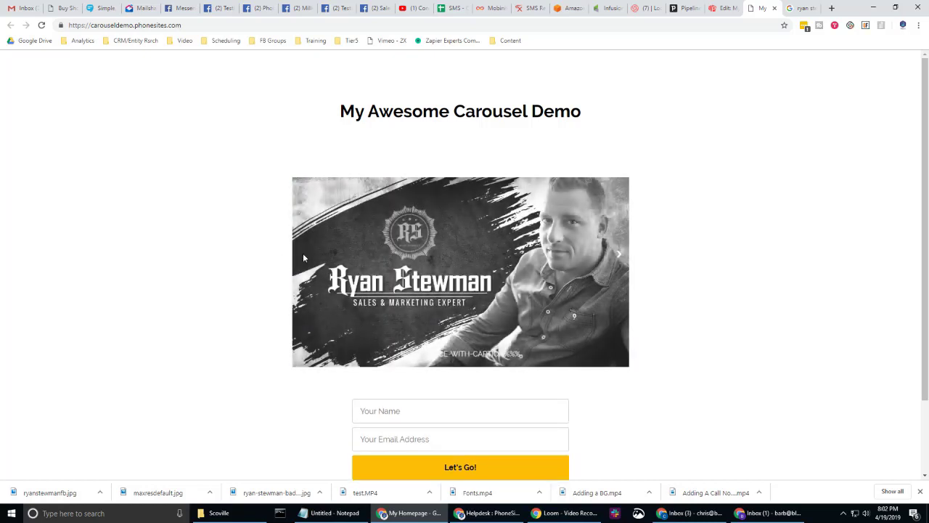
left_click(303, 255)
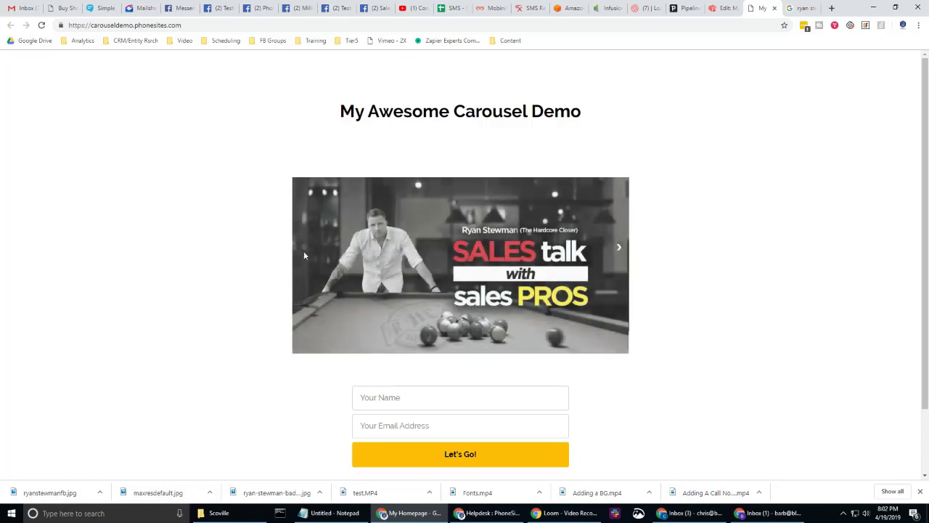
left_click(304, 251)
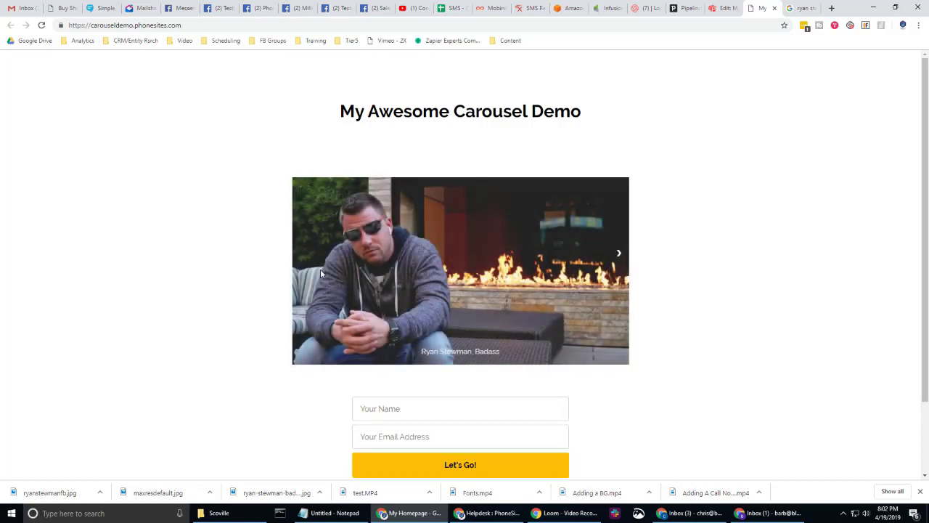
left_click(304, 257)
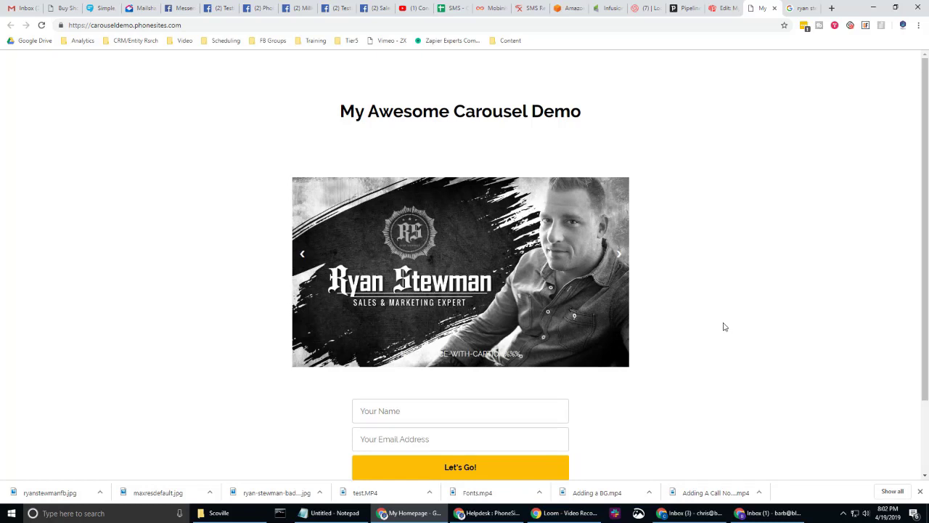
left_click(802, 8)
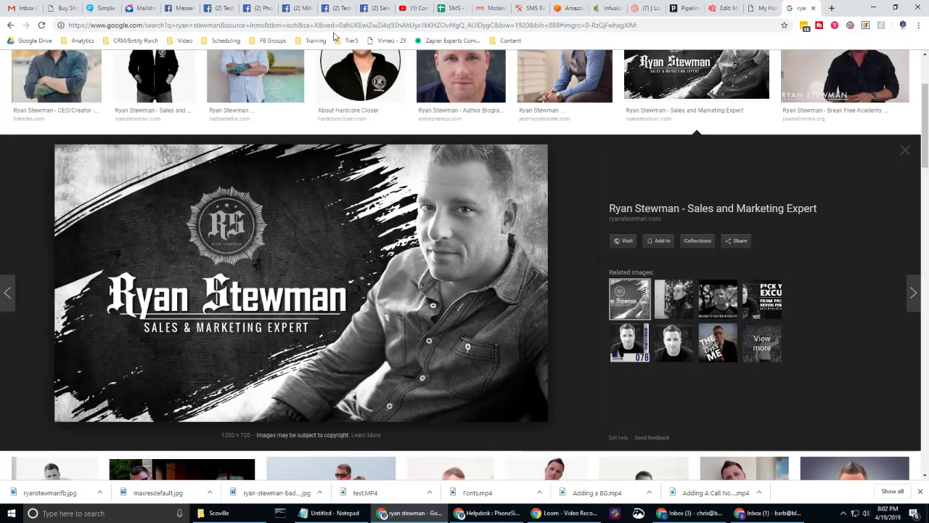
left_click(331, 28)
type("gumroad.com")
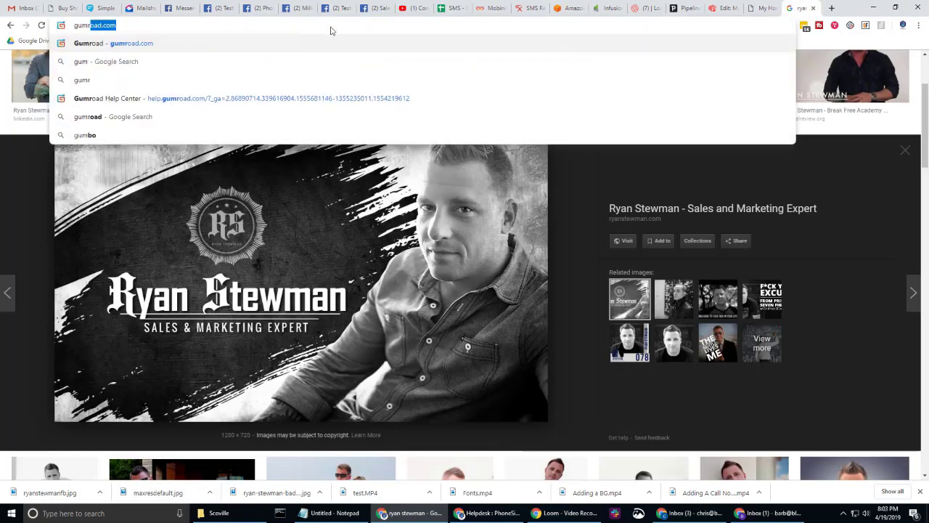
key("Return")
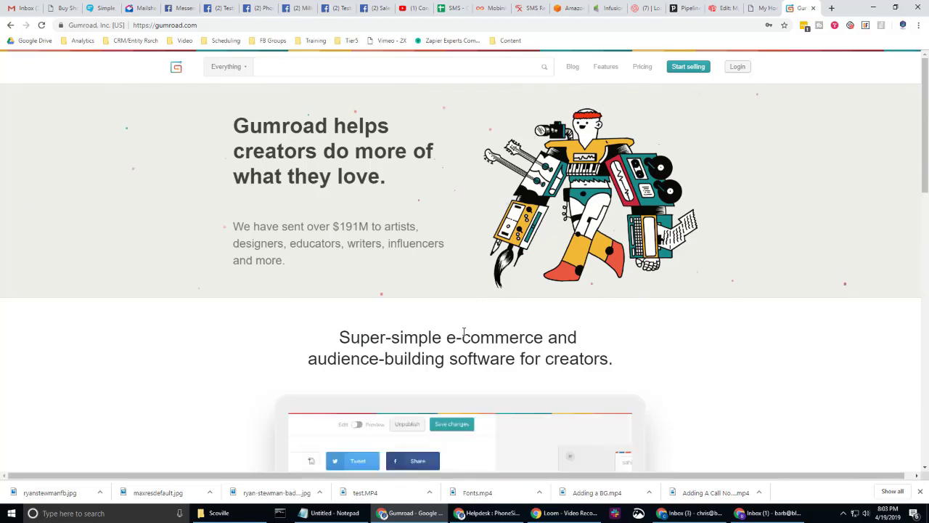
scroll(466, 334, "down", 3)
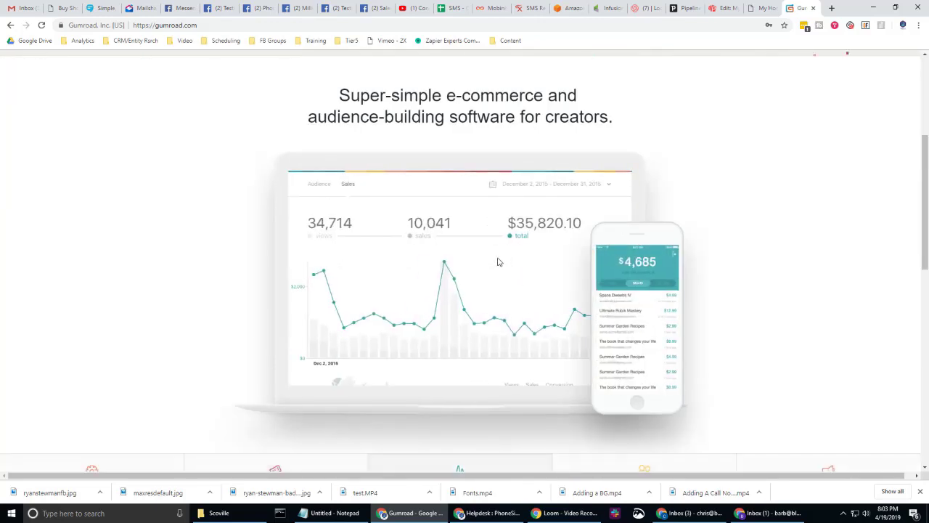
scroll(498, 262, "up", 3)
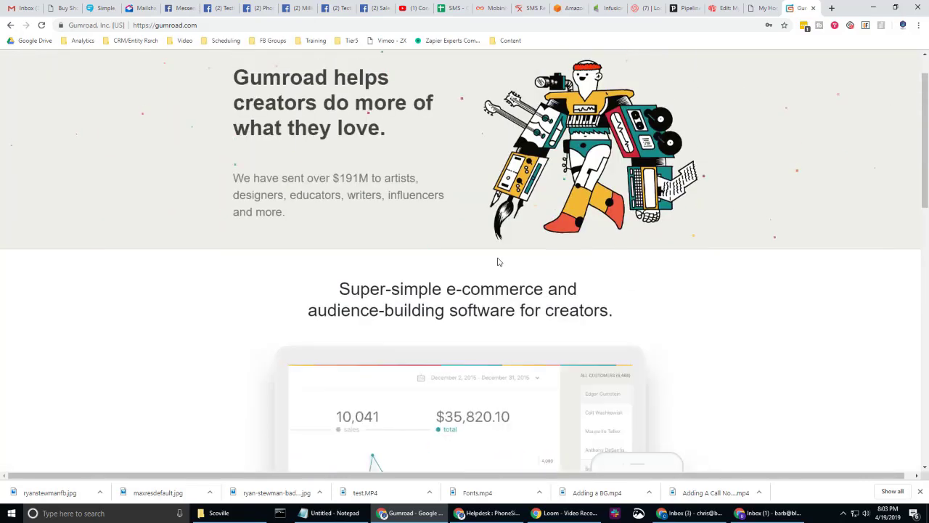
scroll(498, 261, "down", 7)
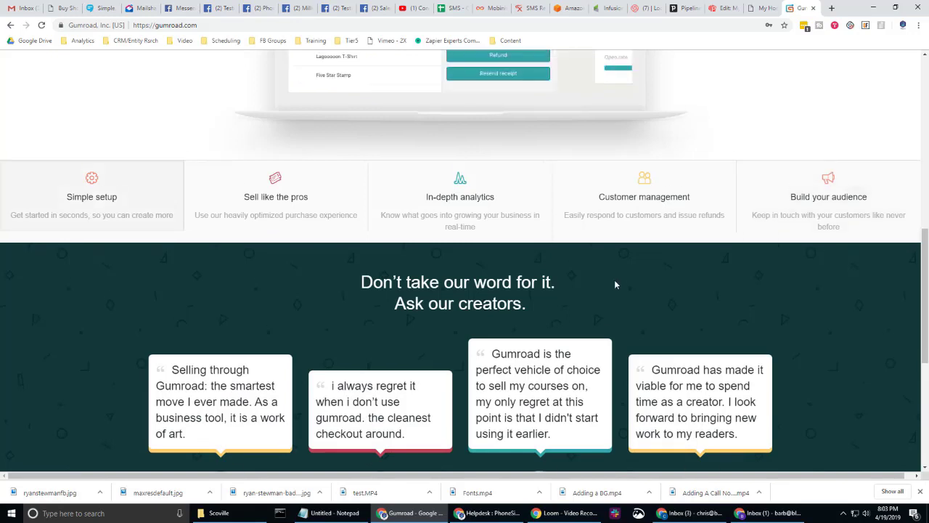
scroll(614, 285, "down", 1)
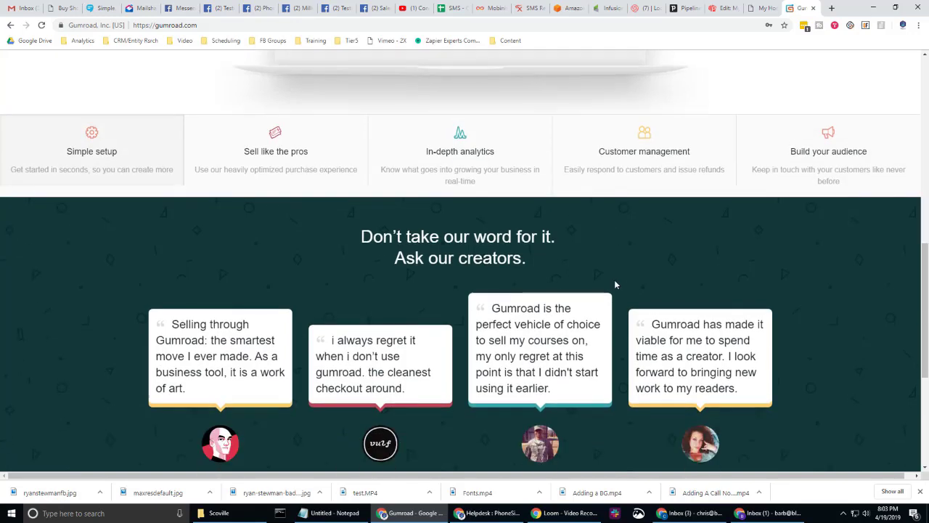
scroll(614, 285, "down", 4)
scroll(615, 285, "up", 3)
scroll(614, 285, "up", 15)
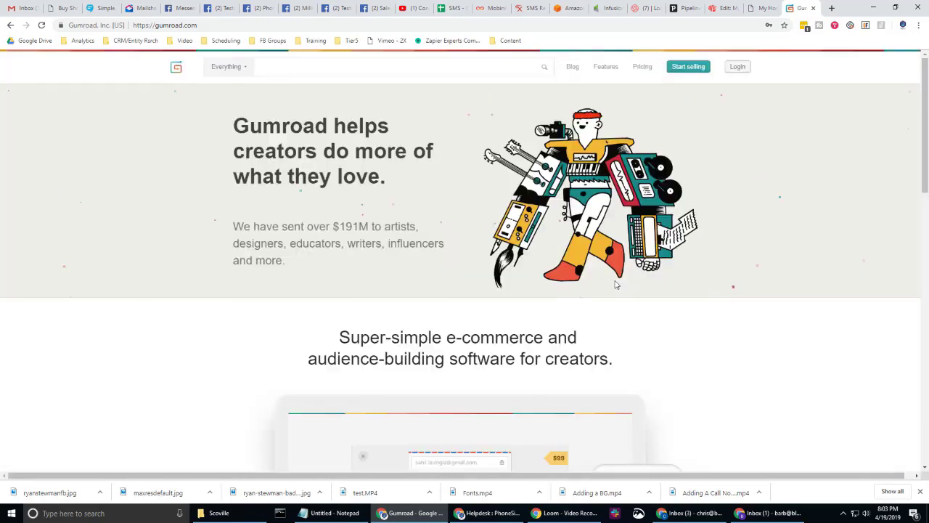
scroll(603, 289, "down", 3)
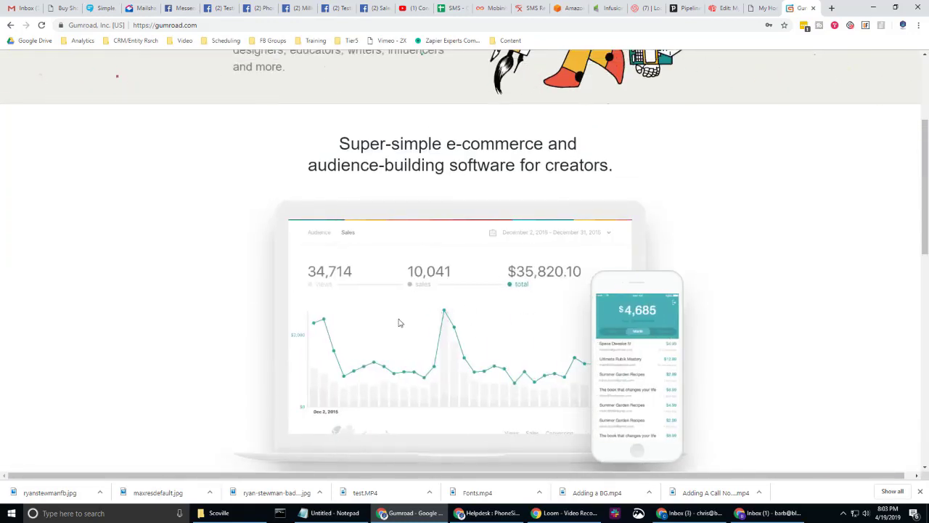
left_click(758, 8)
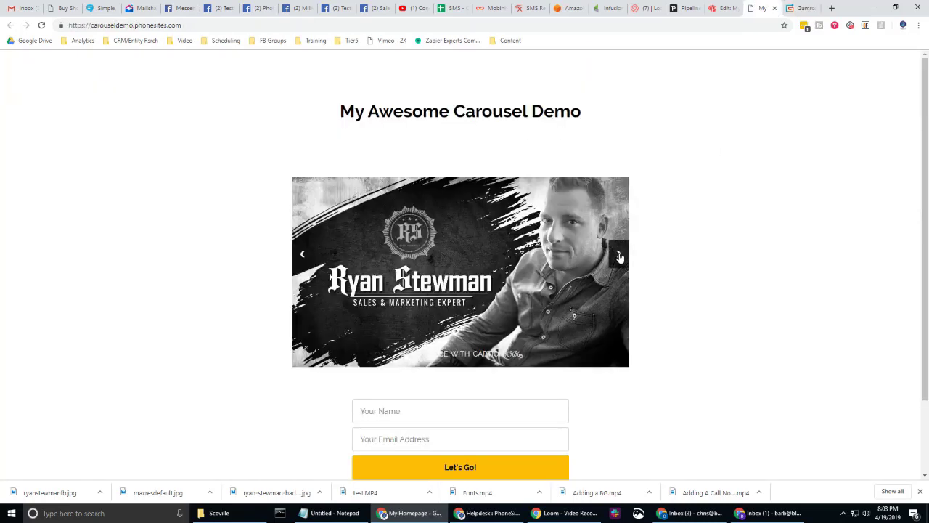